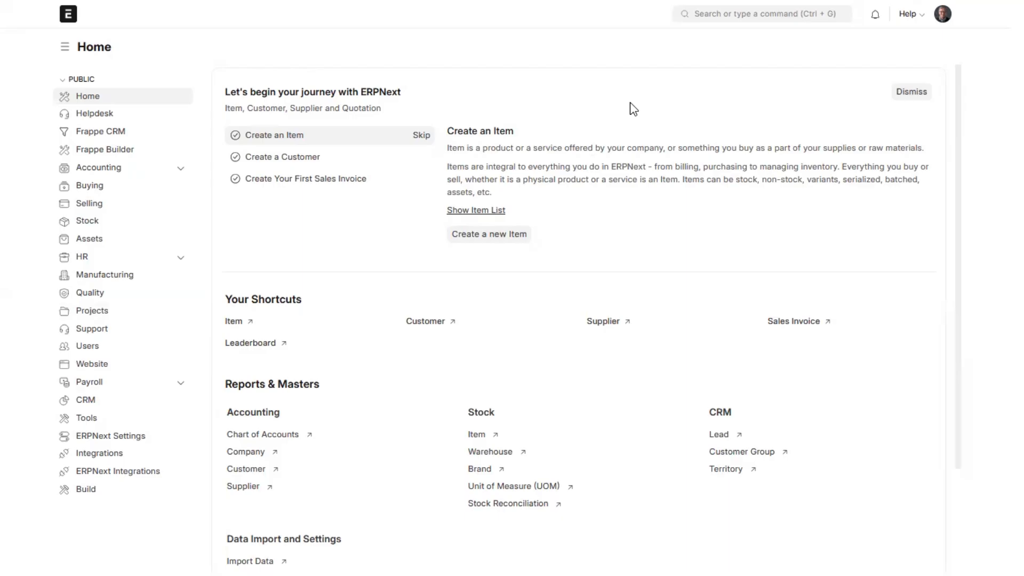
- Open the Payment Entry list through the global search and start a new payment entry
left_click(748, 20)
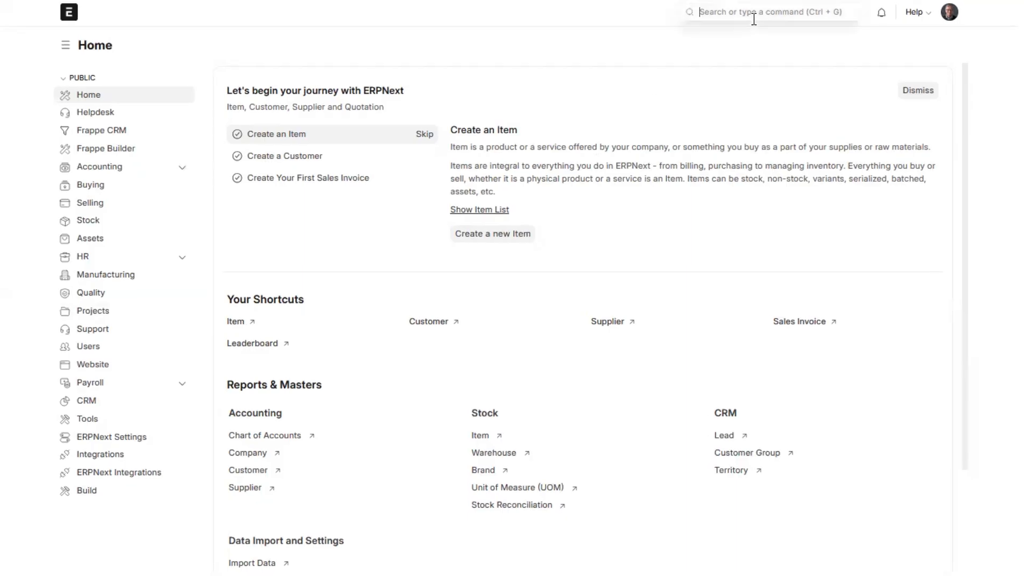
type("pa")
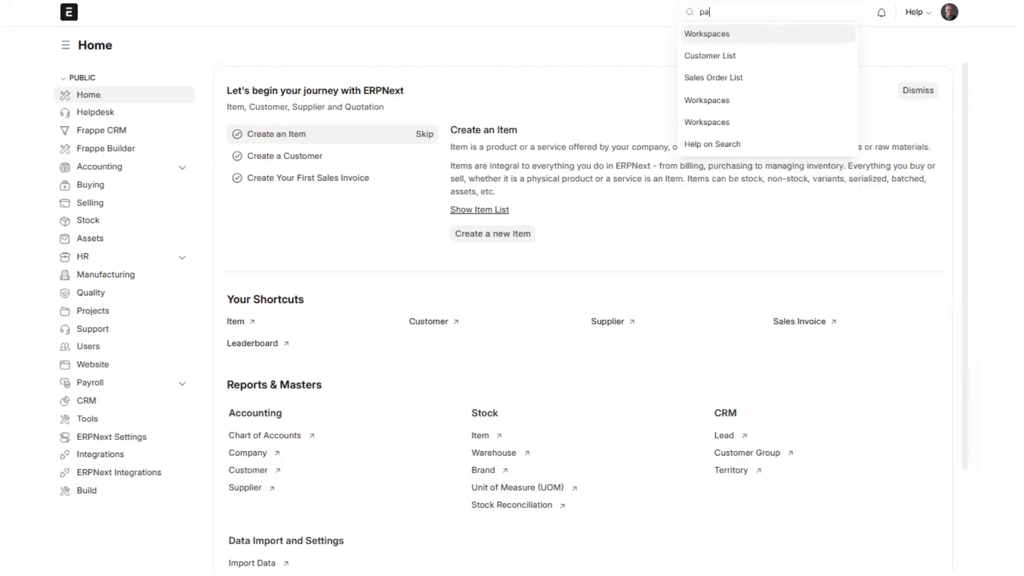
type("ymen")
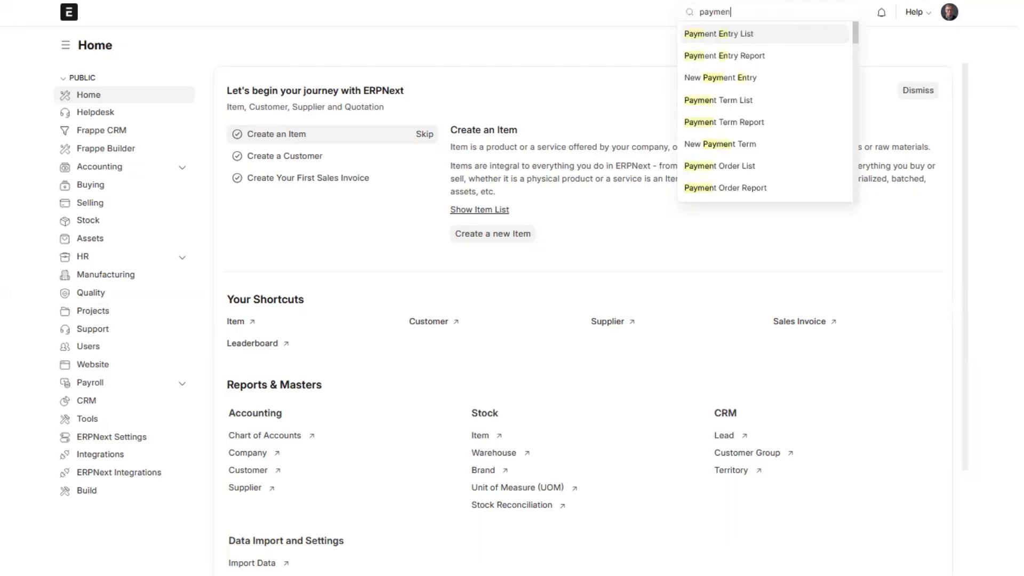
key("Return")
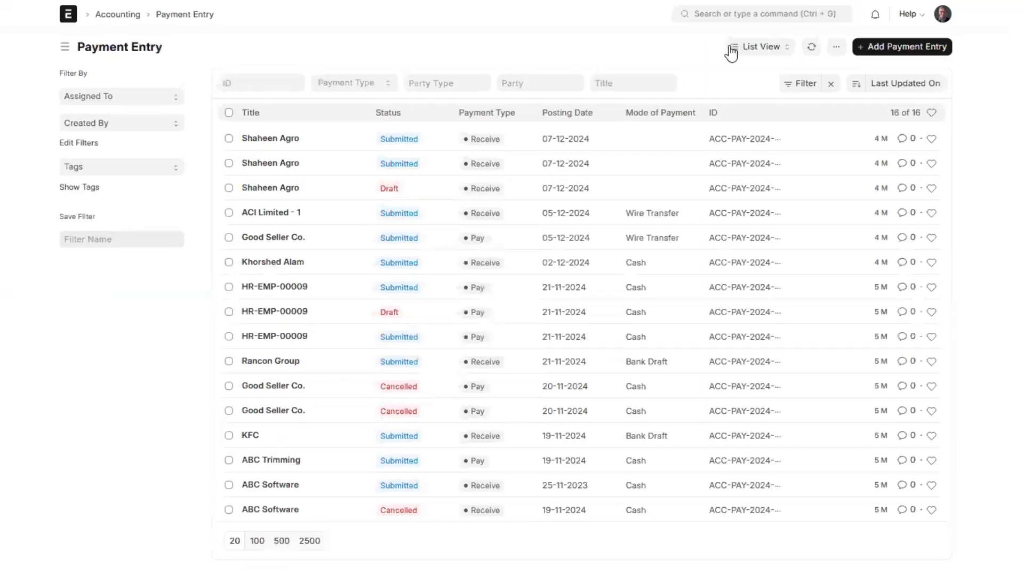
left_click(916, 49)
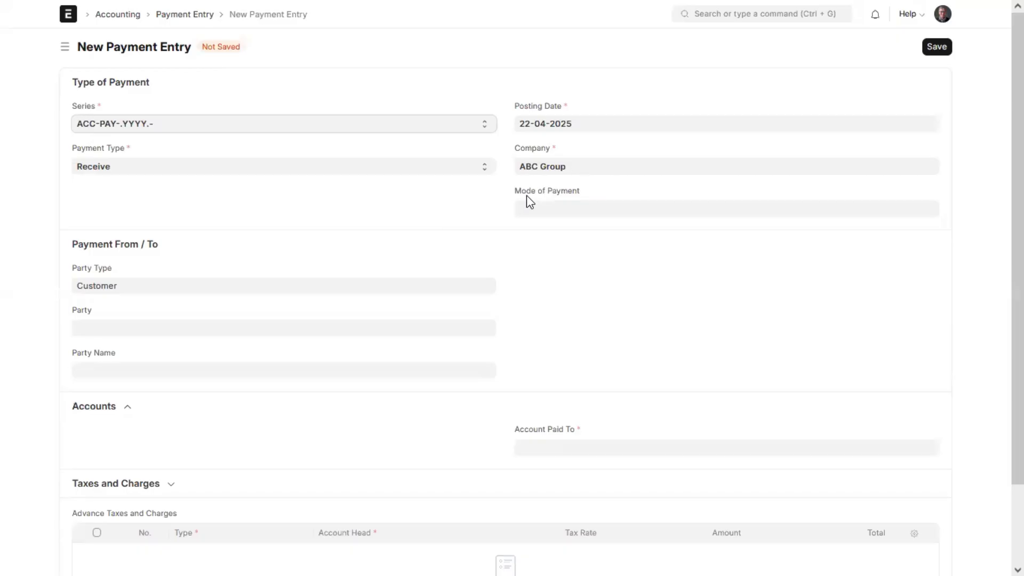
- Select the paying customer as the payment entry's party and set Account Paid To to Cash - ABC
left_click(252, 327)
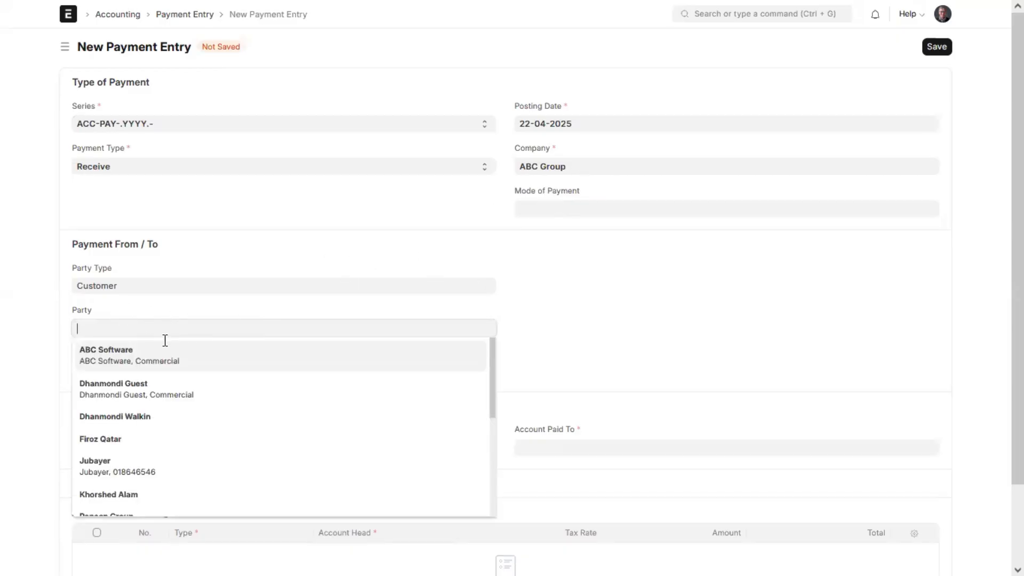
scroll(176, 416, "down", 2)
left_click(163, 412)
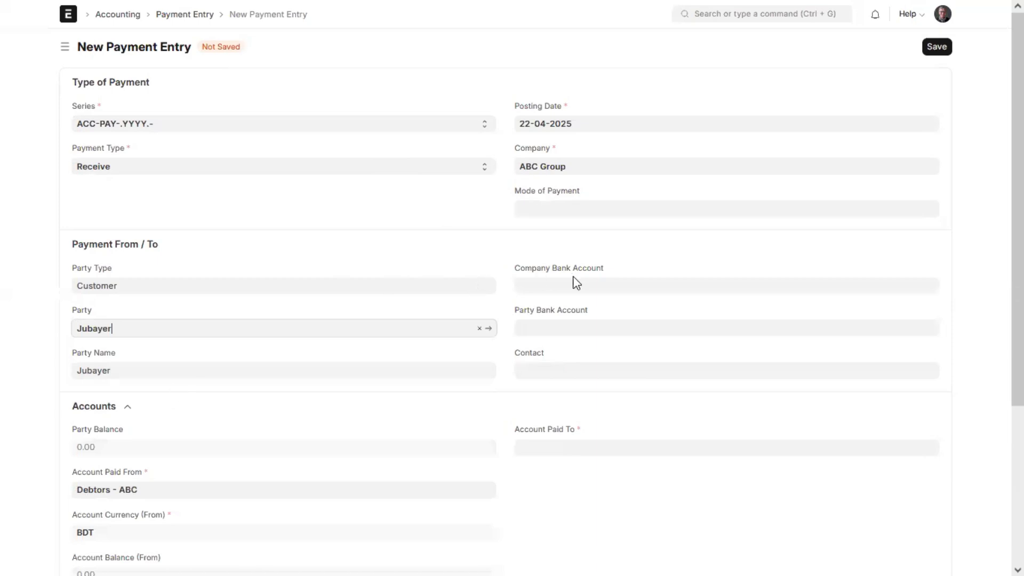
scroll(478, 317, "down", 1)
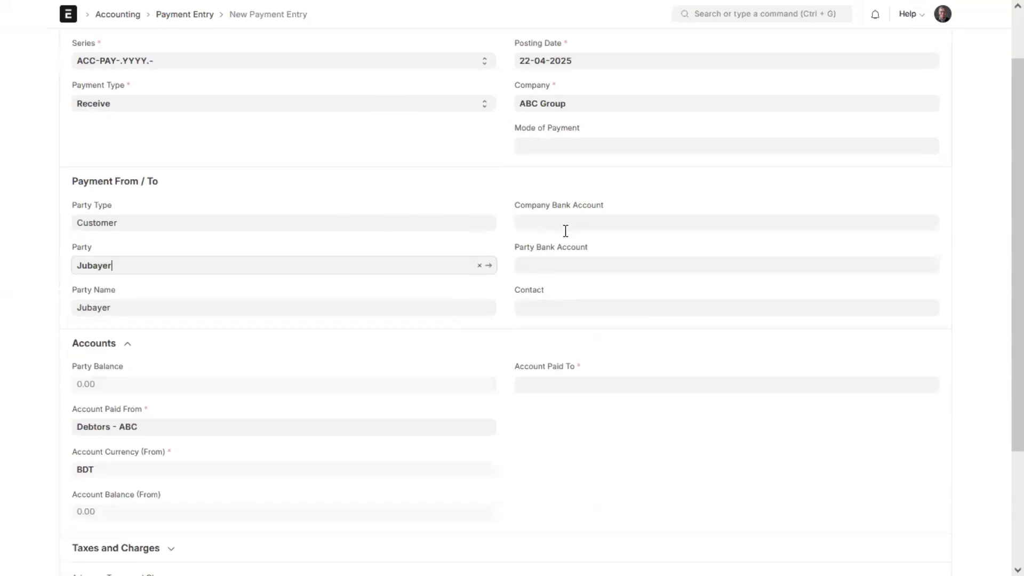
scroll(291, 387, "down", 2)
scroll(274, 403, "down", 1)
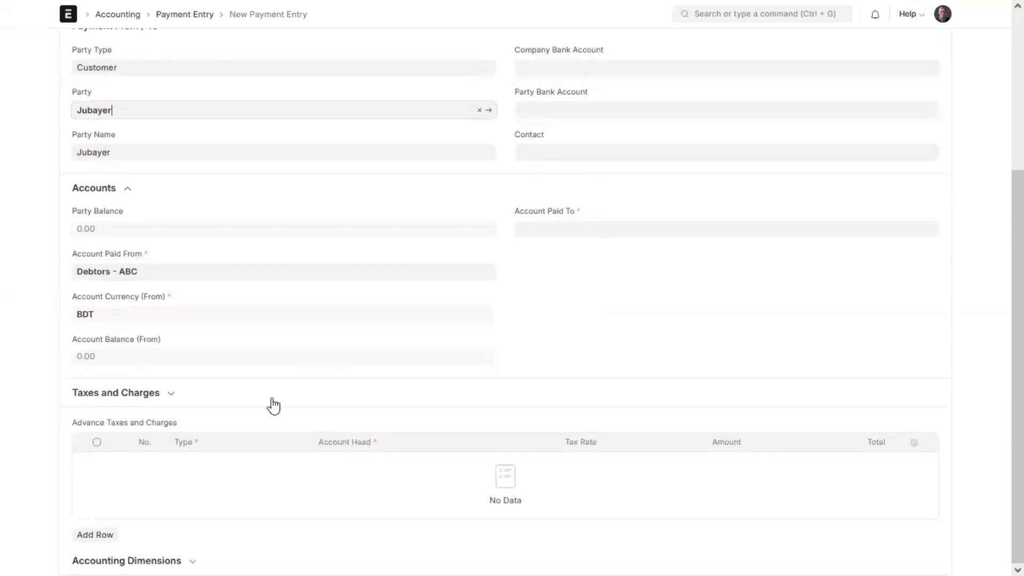
left_click(587, 230)
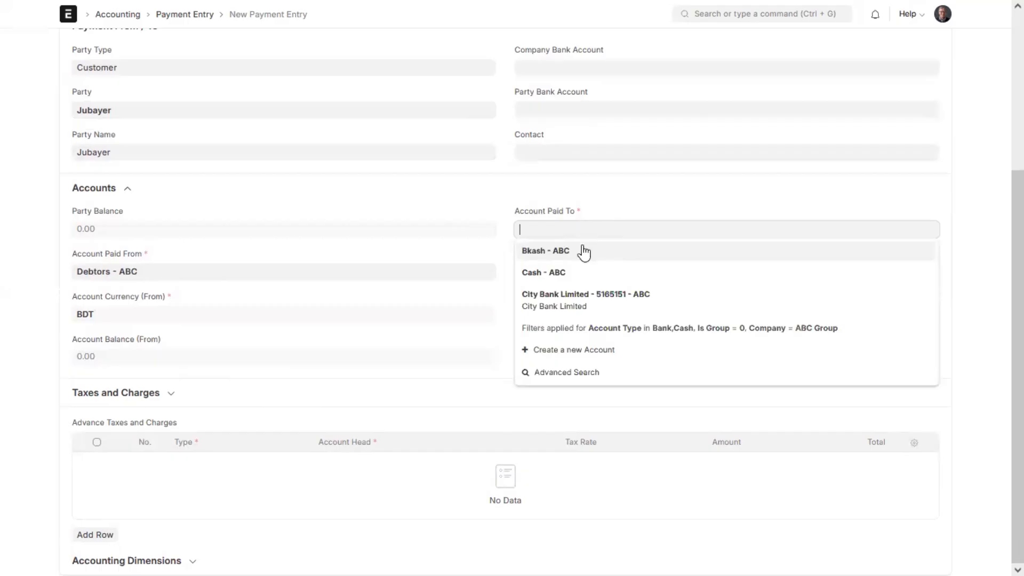
left_click(565, 276)
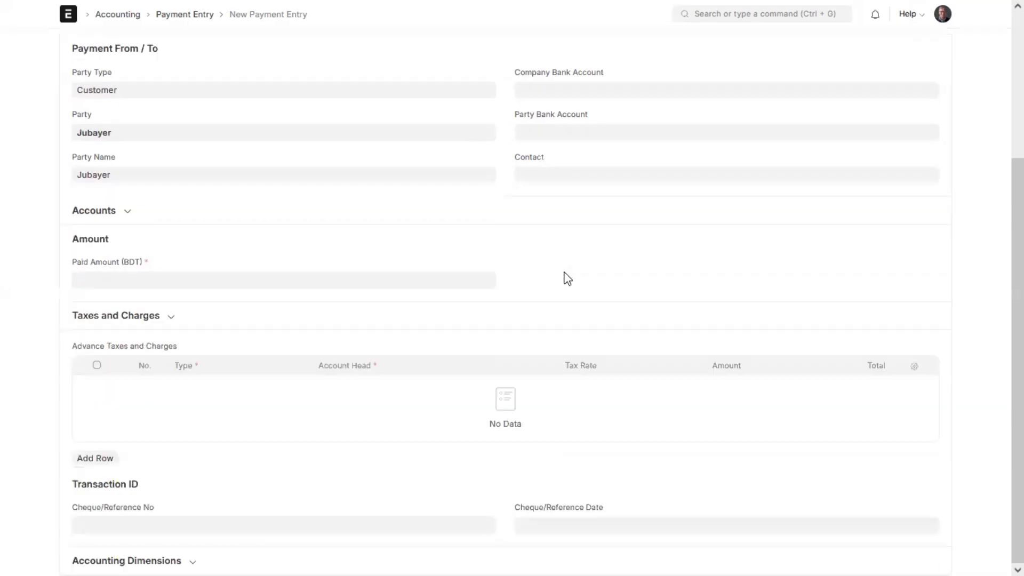
- Set the paid amount to 20,000 BDT, then save and permanently submit the payment entry
left_click(435, 283)
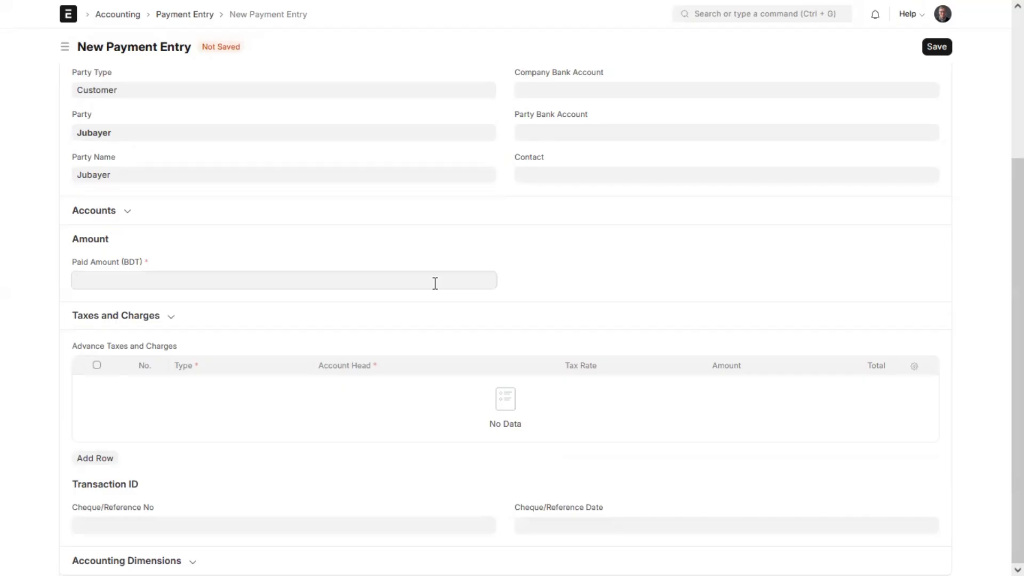
type("20000")
left_click(779, 286)
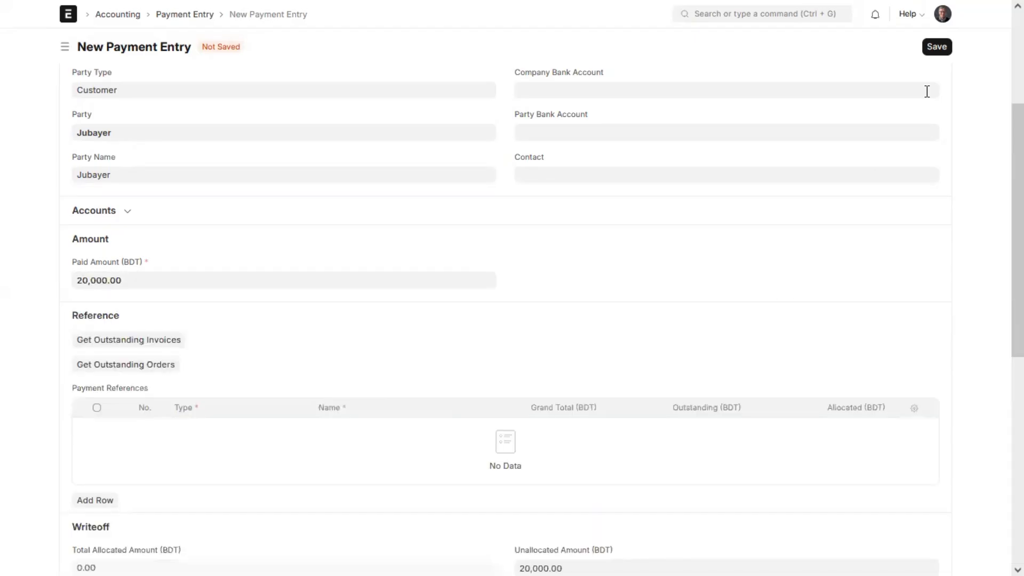
left_click(936, 47)
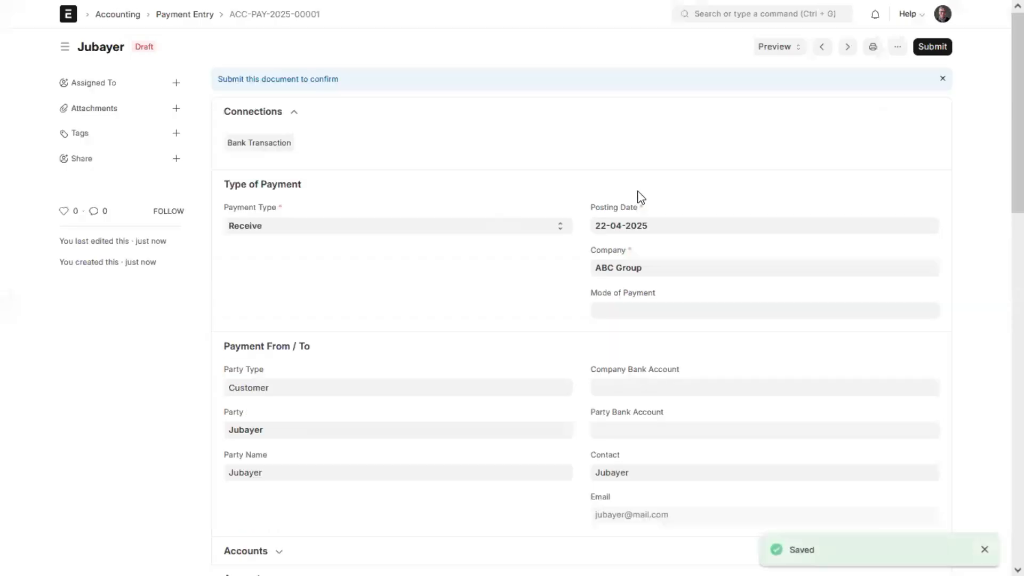
left_click(936, 48)
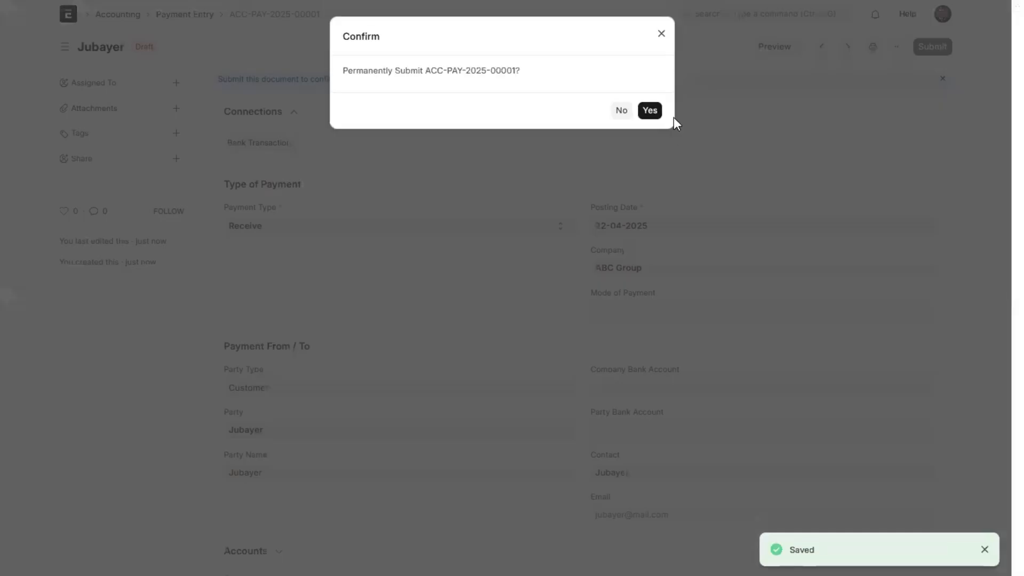
left_click(651, 110)
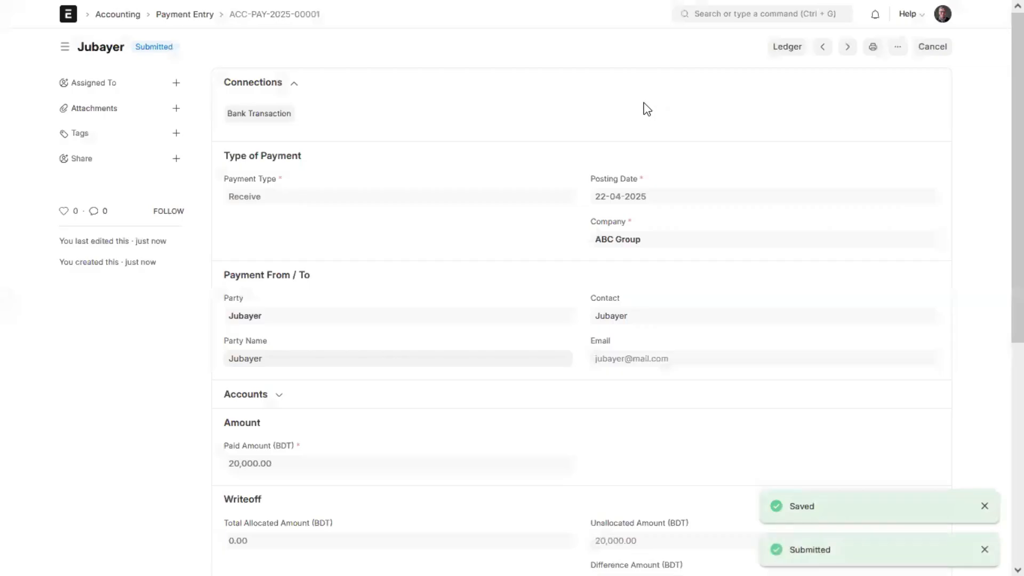
- Open the Sales Invoice list through the global search and start a new sales invoice
left_click(733, 22)
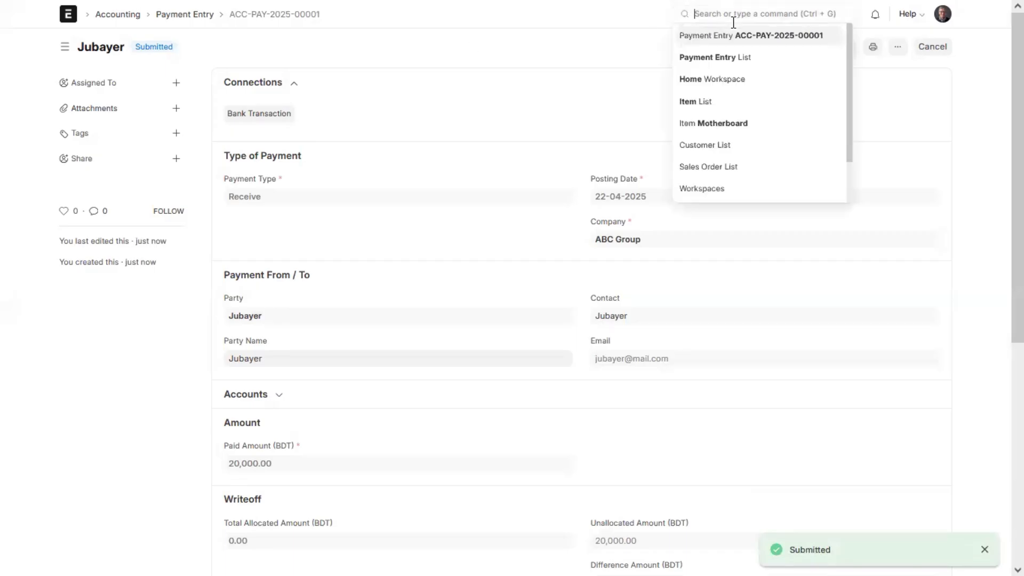
type("sales ")
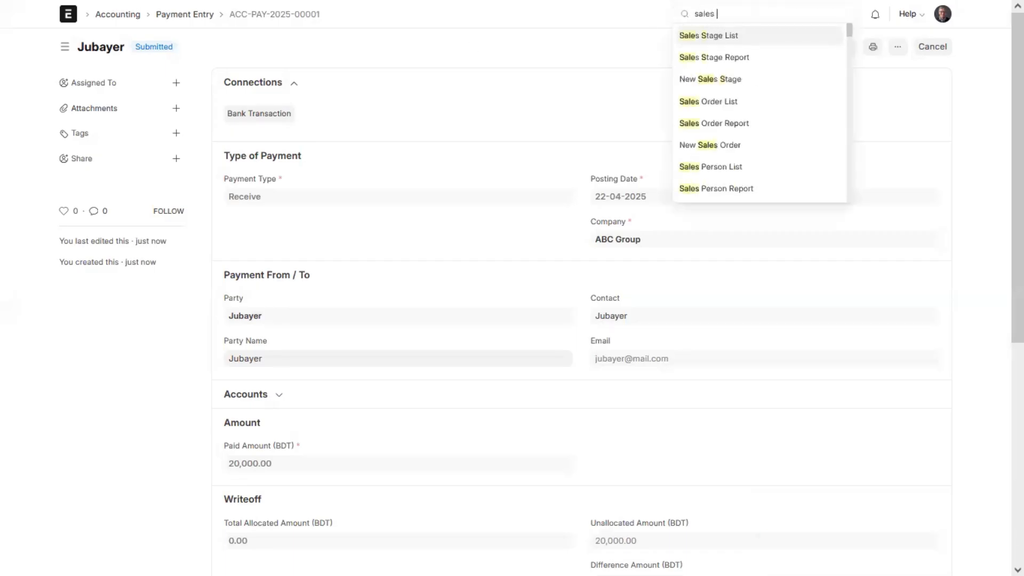
type("inv")
key("Return")
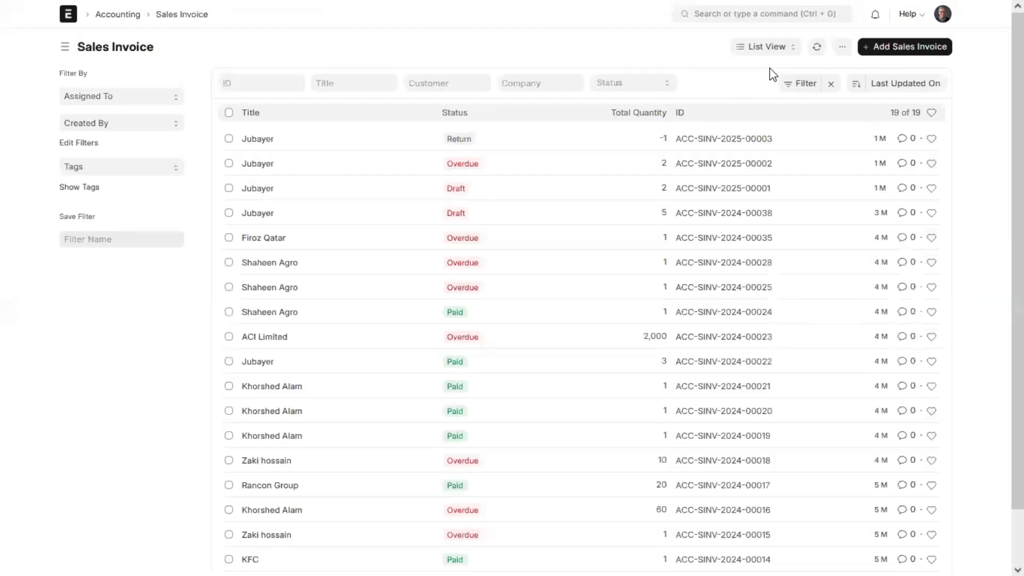
left_click(882, 50)
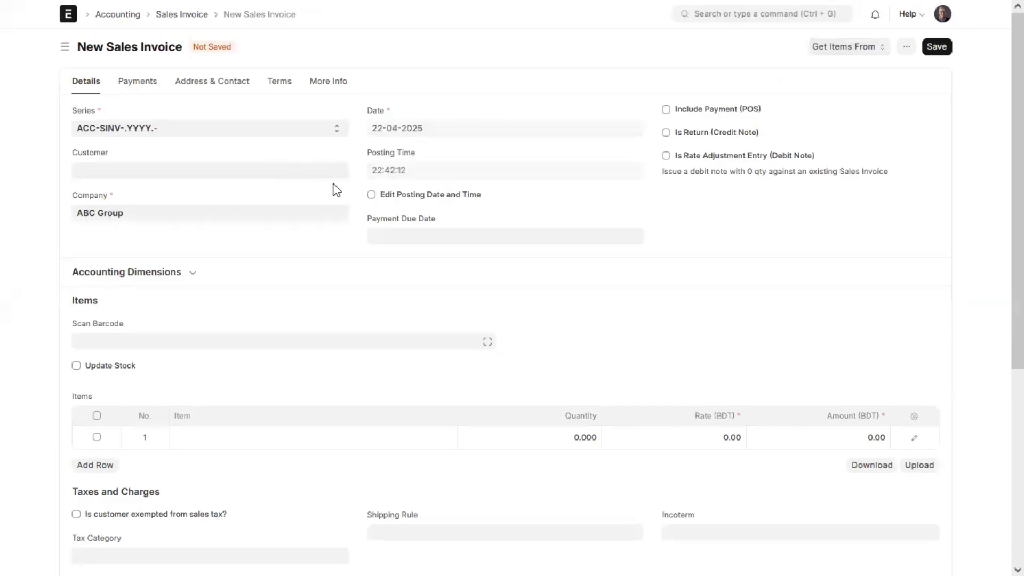
- Select the customer who made the advance payment and add the item Motherboard with a quantity of 5
left_click(252, 173)
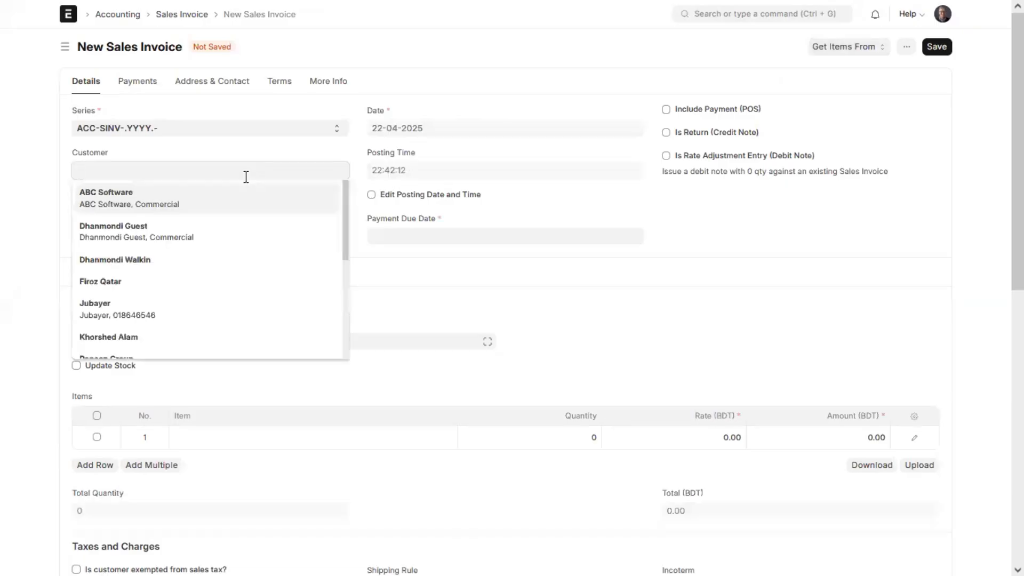
left_click(172, 317)
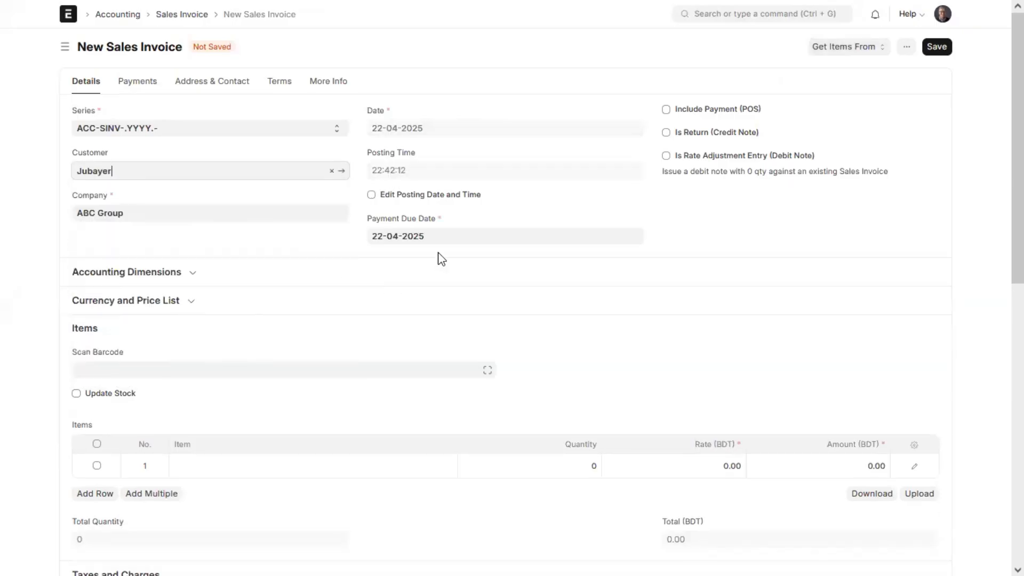
scroll(469, 311, "down", 2)
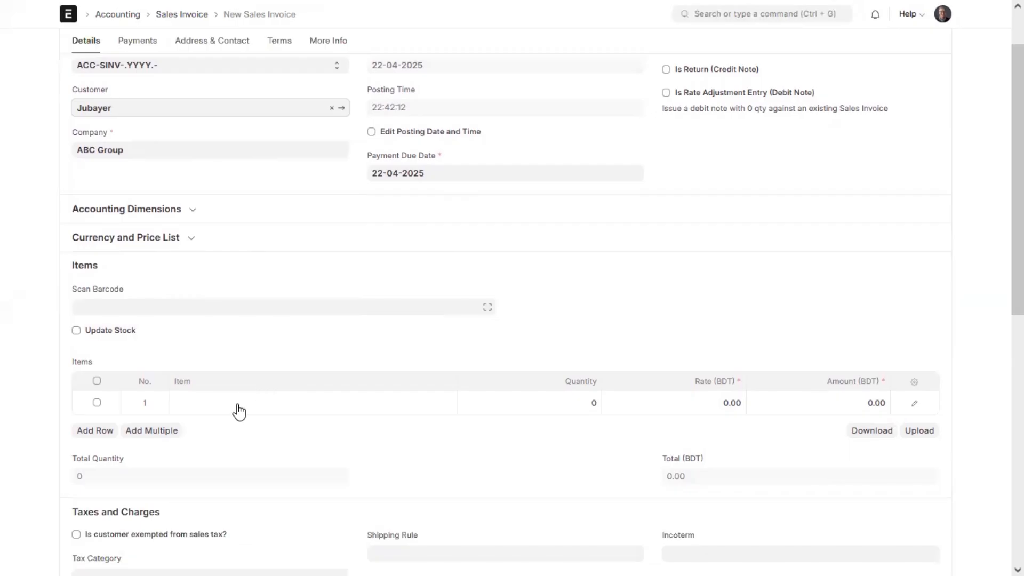
left_click(238, 403)
type("m")
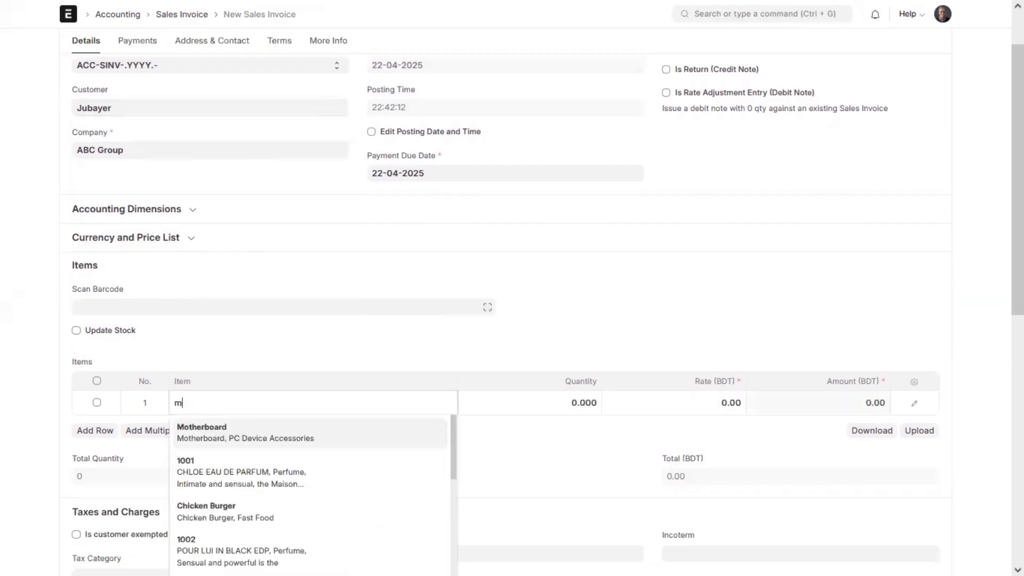
key("Return")
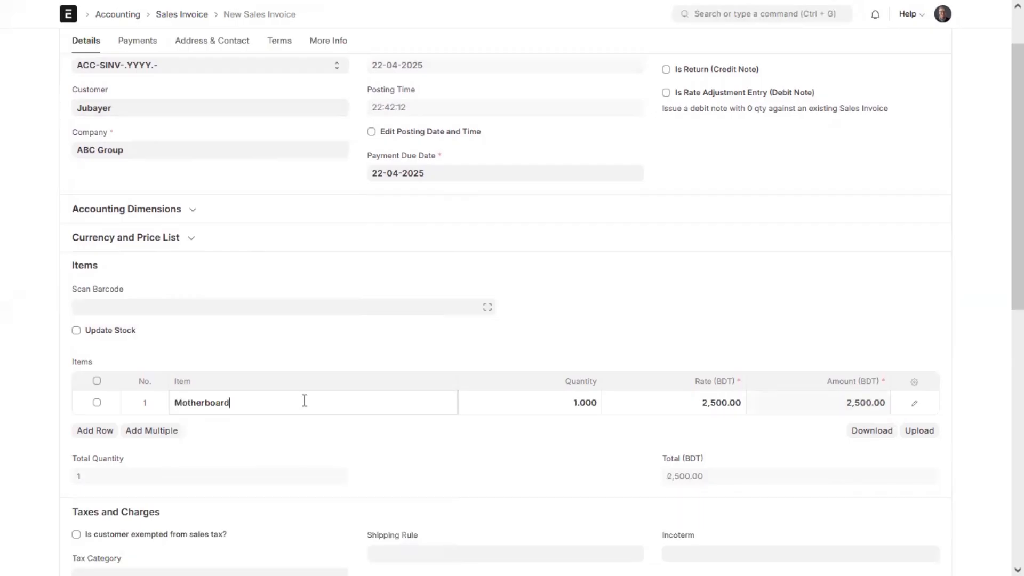
left_click(575, 405)
type("5")
left_click(600, 441)
scroll(341, 277, "up", 2)
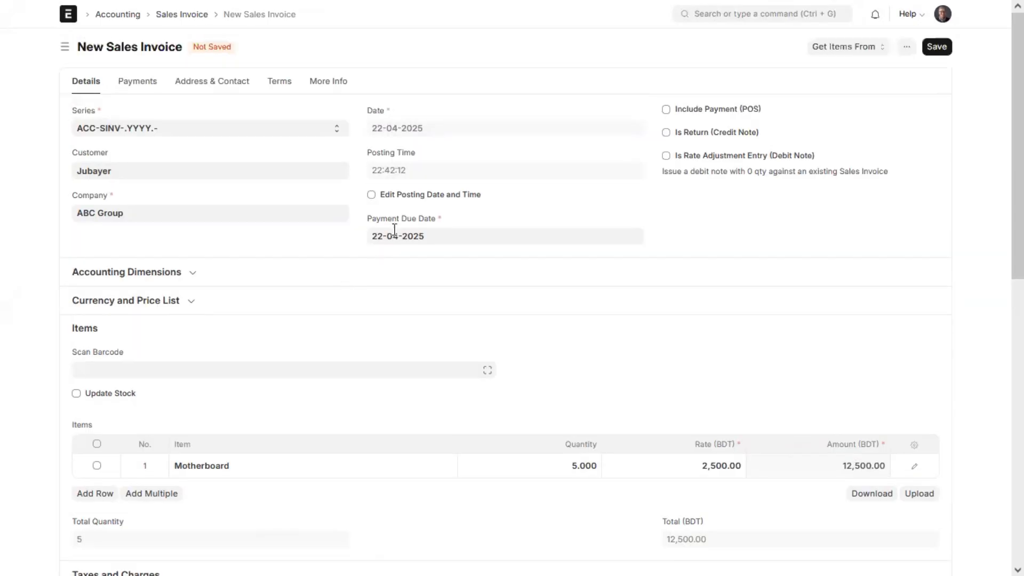
- Fetch the customer's received advances into the invoice's Advance Payments section and save the invoice
left_click(144, 88)
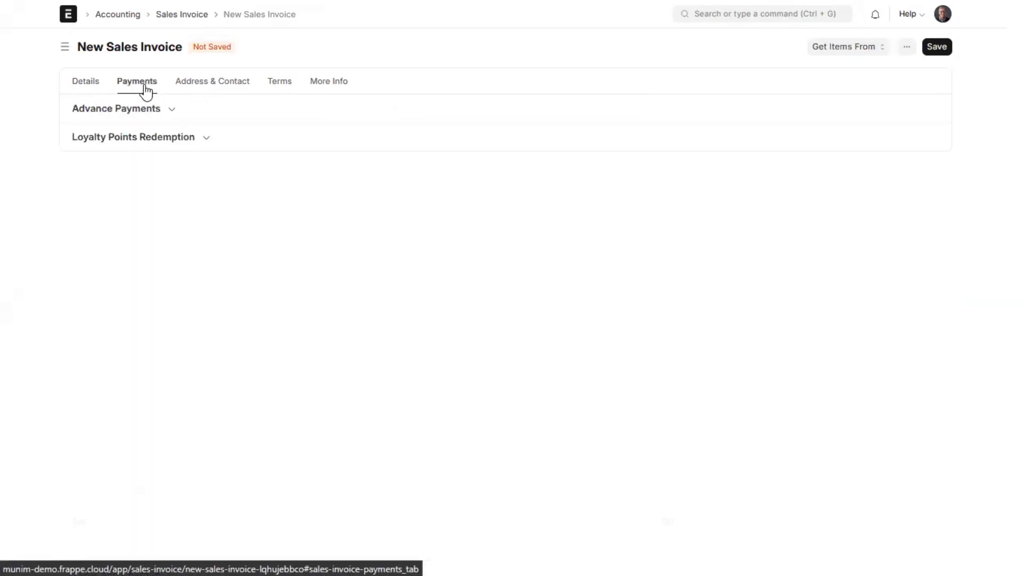
left_click(156, 113)
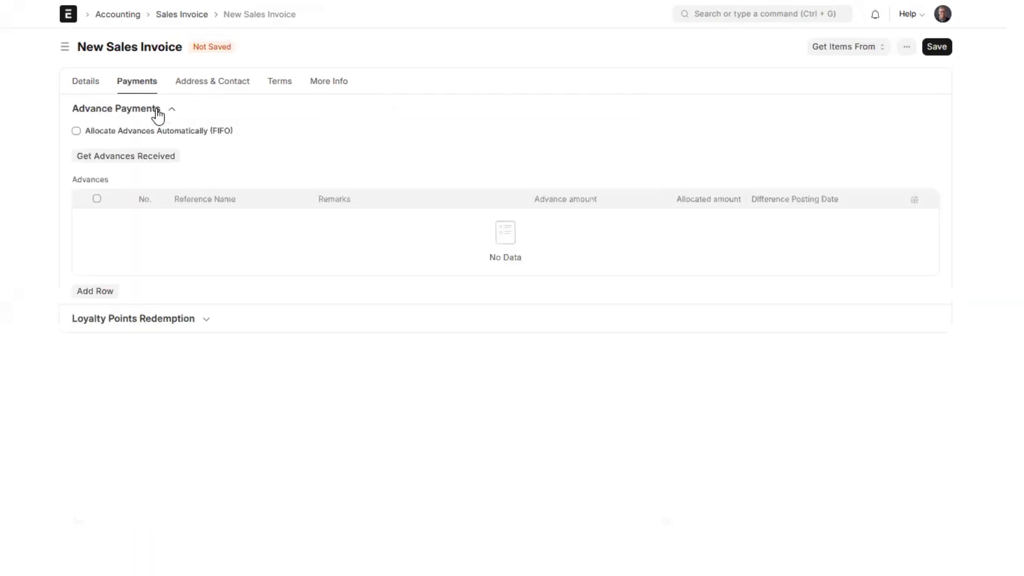
left_click(158, 164)
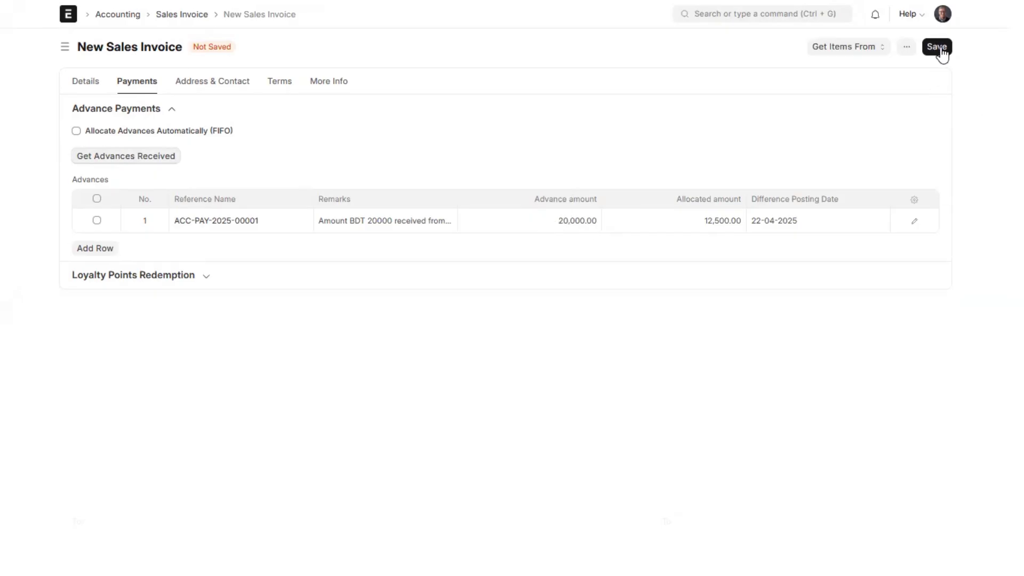
left_click(940, 48)
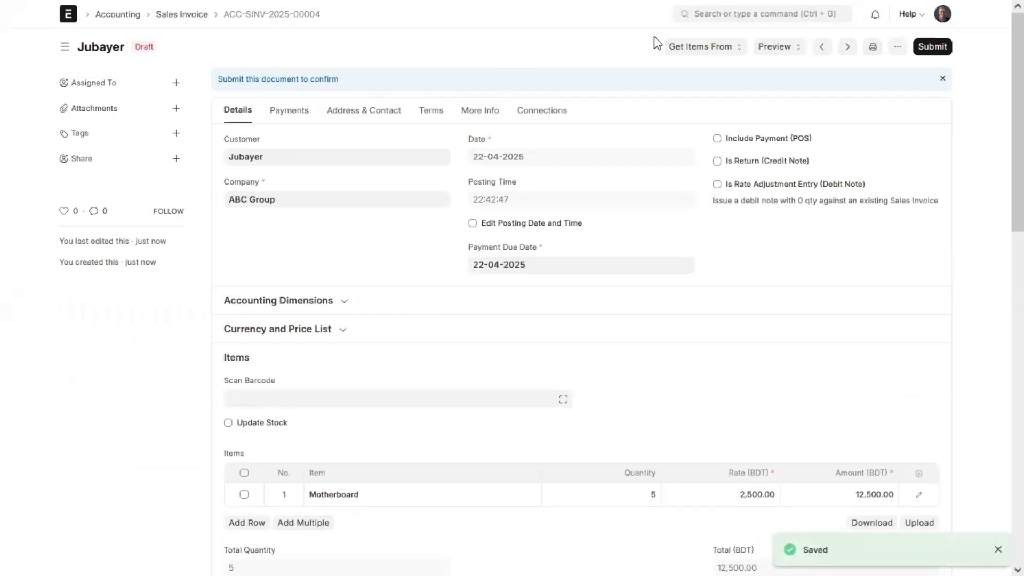
- Open the customer's record from the saved invoice and view its Accounting Ledger
left_click(292, 160)
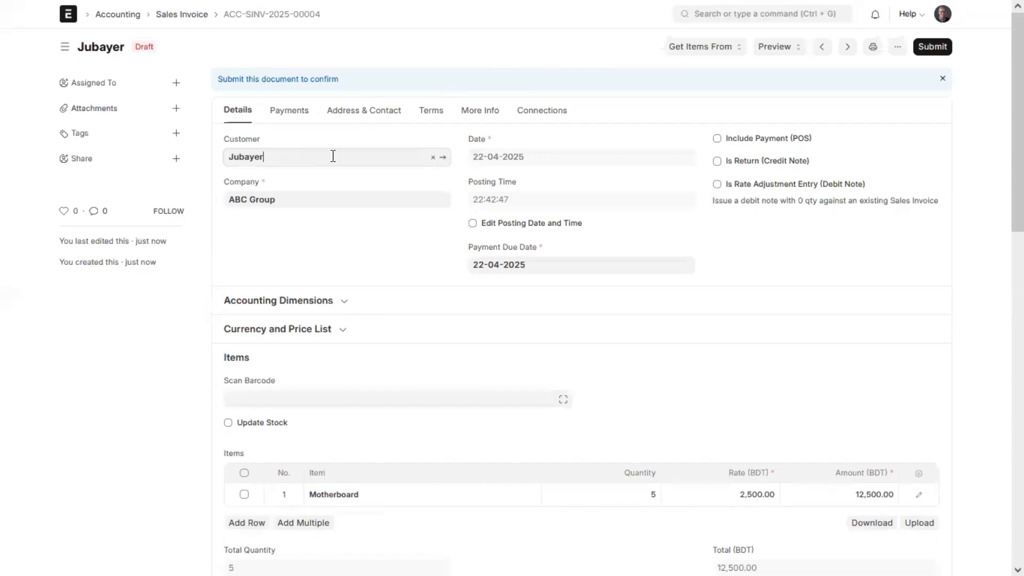
left_click(445, 157)
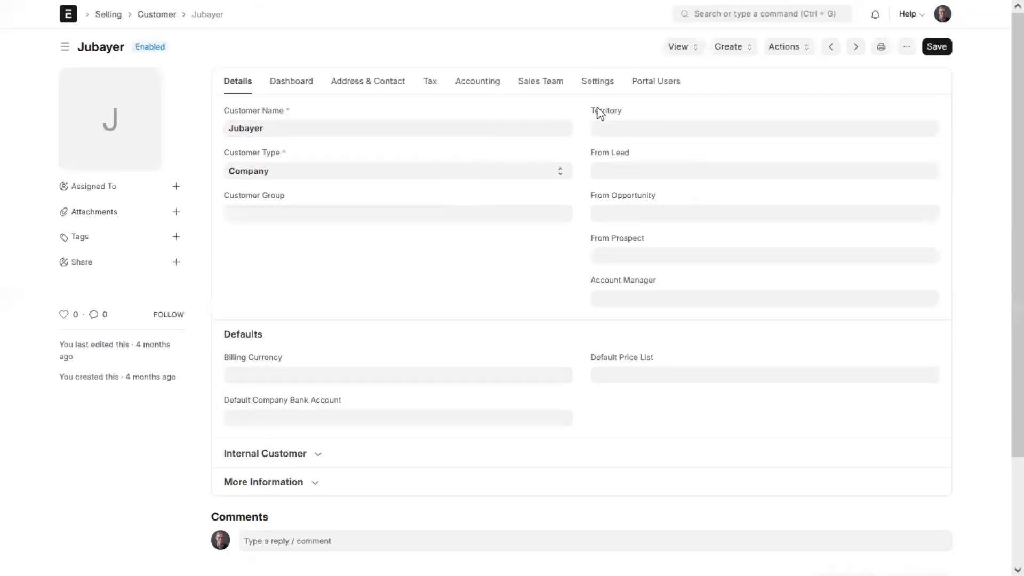
left_click(680, 47)
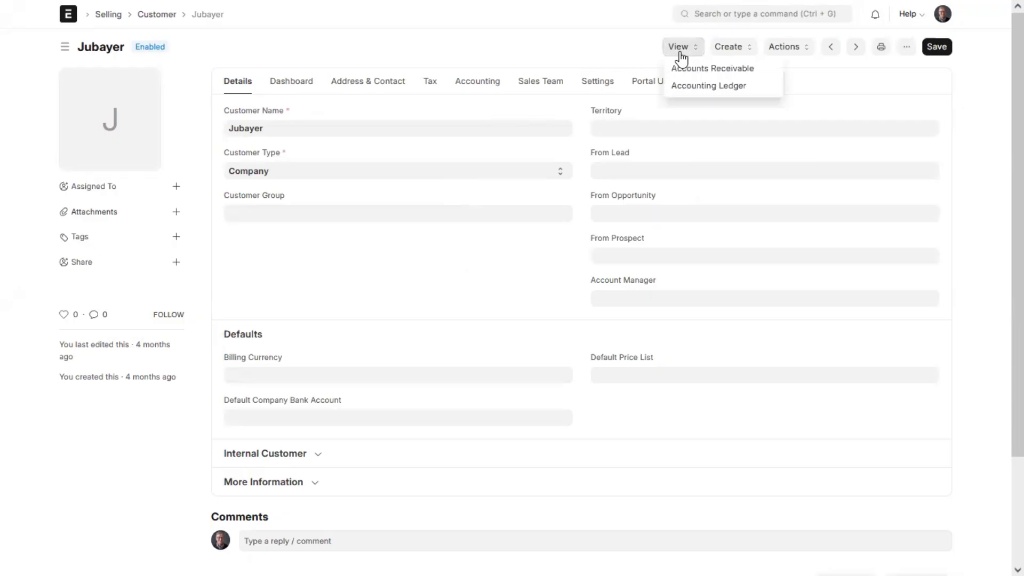
left_click(704, 87)
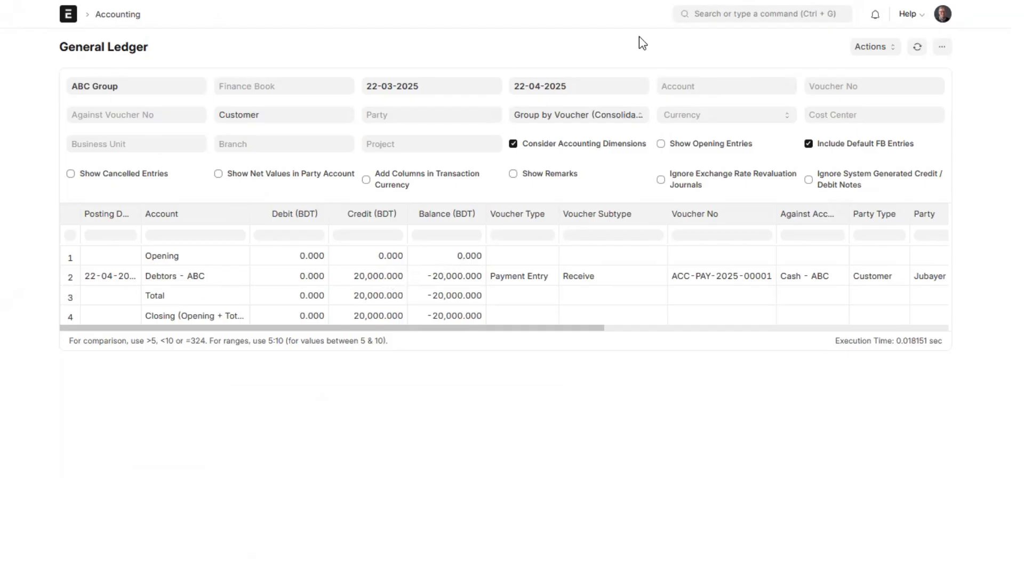
- Open the draft invoice for 5 Motherboards from the Sales Invoice list and submit it permanently
left_click(715, 16)
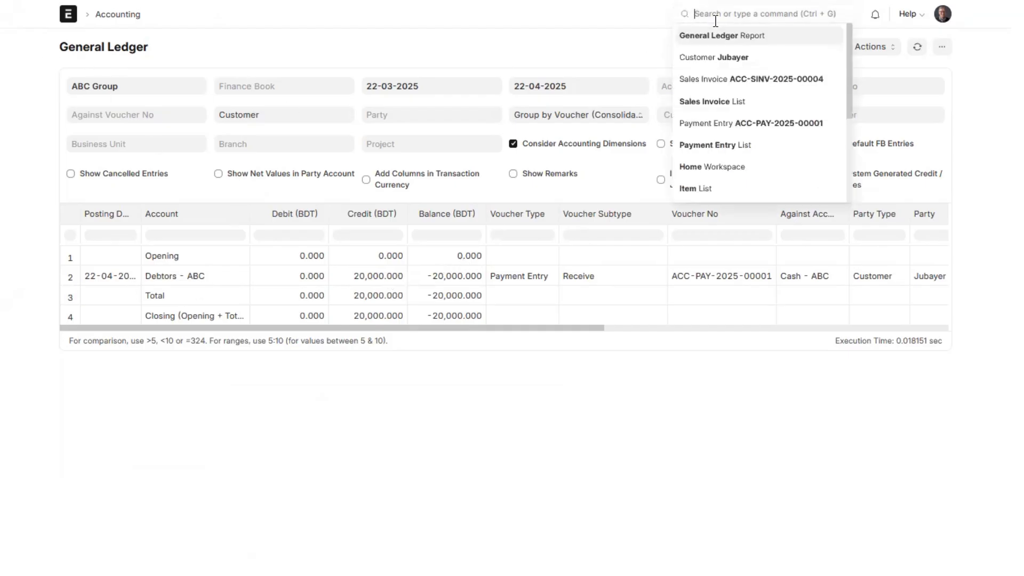
type("sales i")
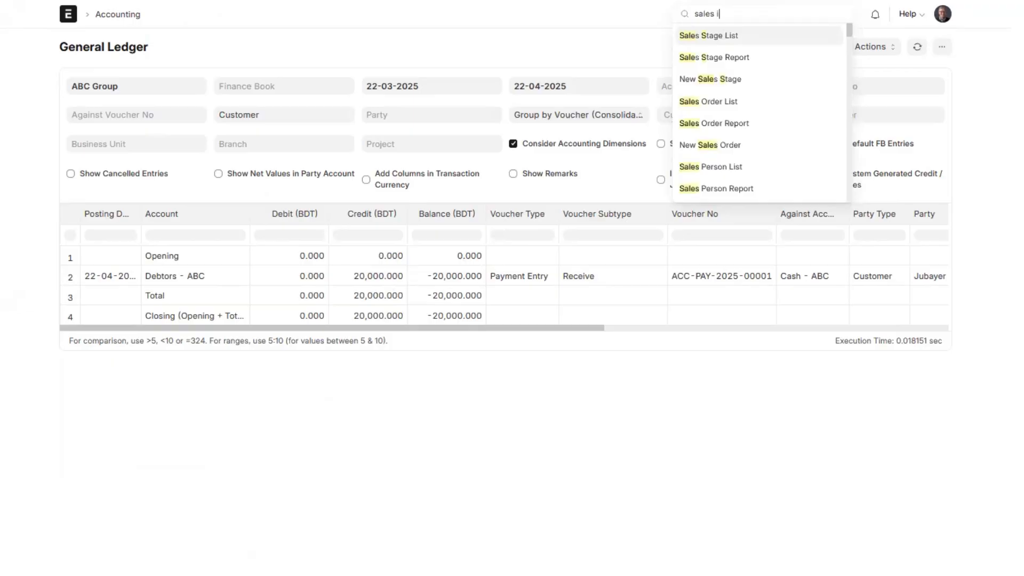
type("nv")
key("Return")
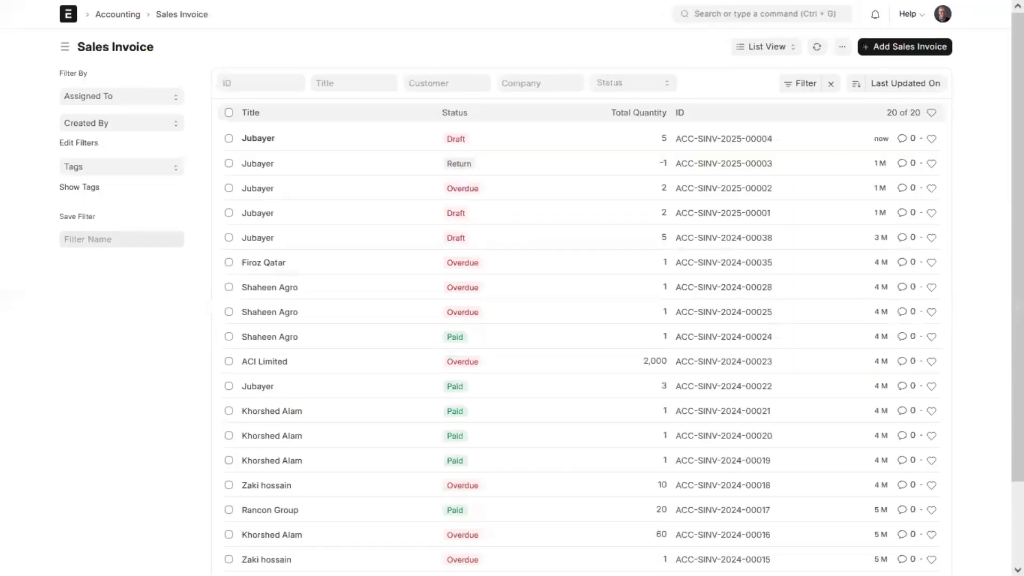
left_click(270, 140)
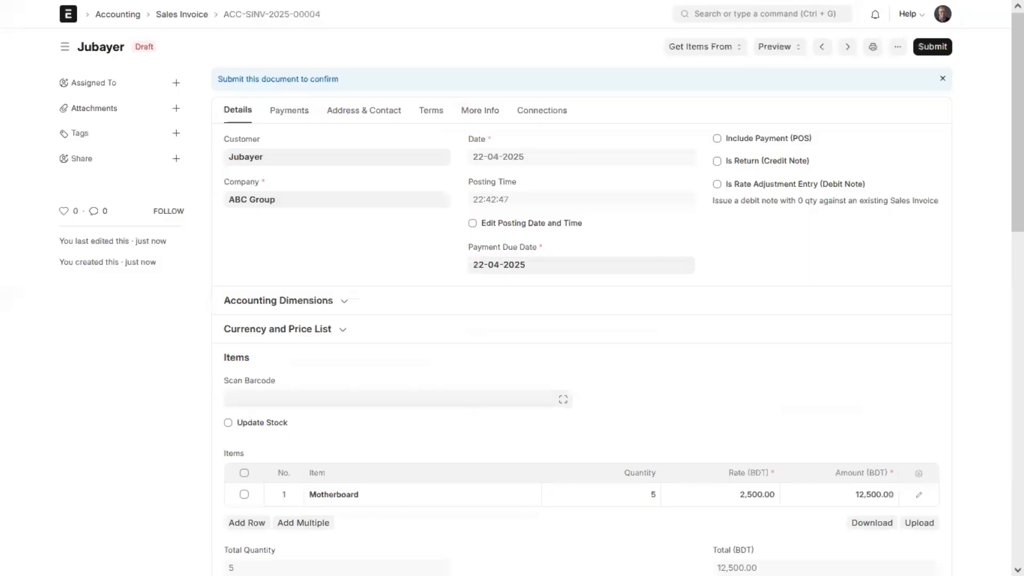
left_click(932, 49)
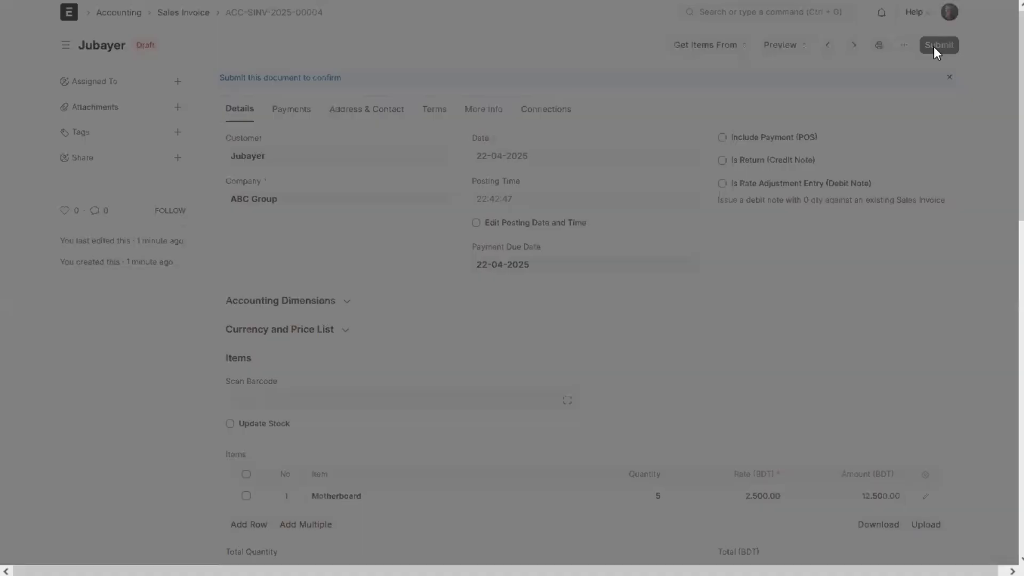
left_click(649, 110)
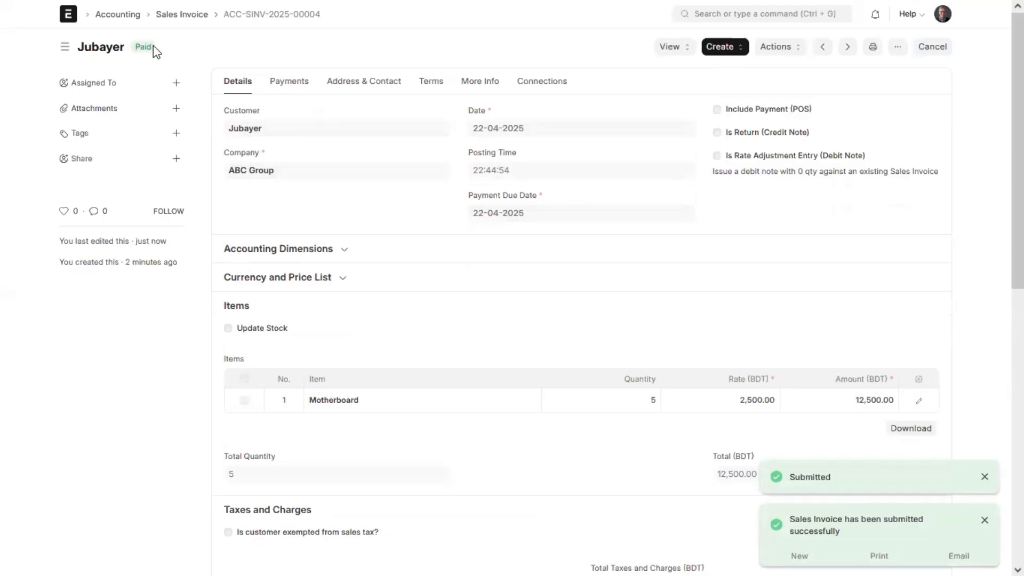
- View the submitted invoice's Accounting Ledger and clear the voucher number filter to examine all entries dated 22-04-2025
left_click(669, 53)
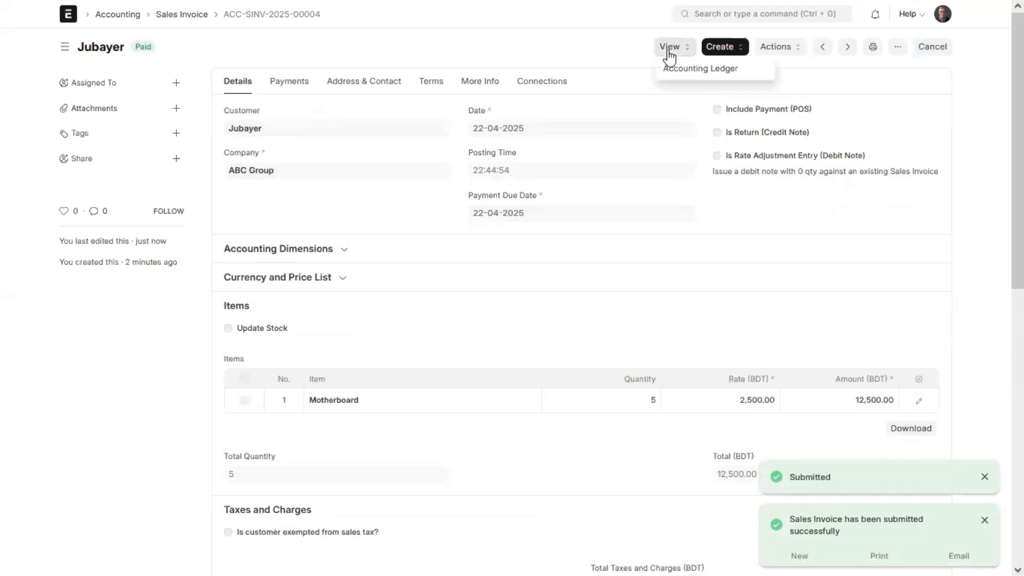
left_click(696, 73)
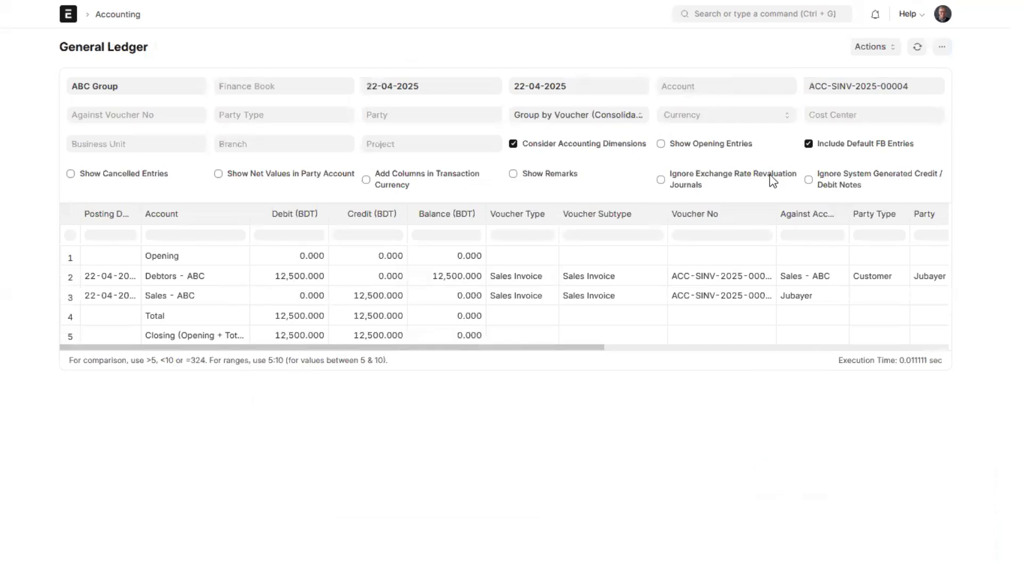
left_click(902, 87)
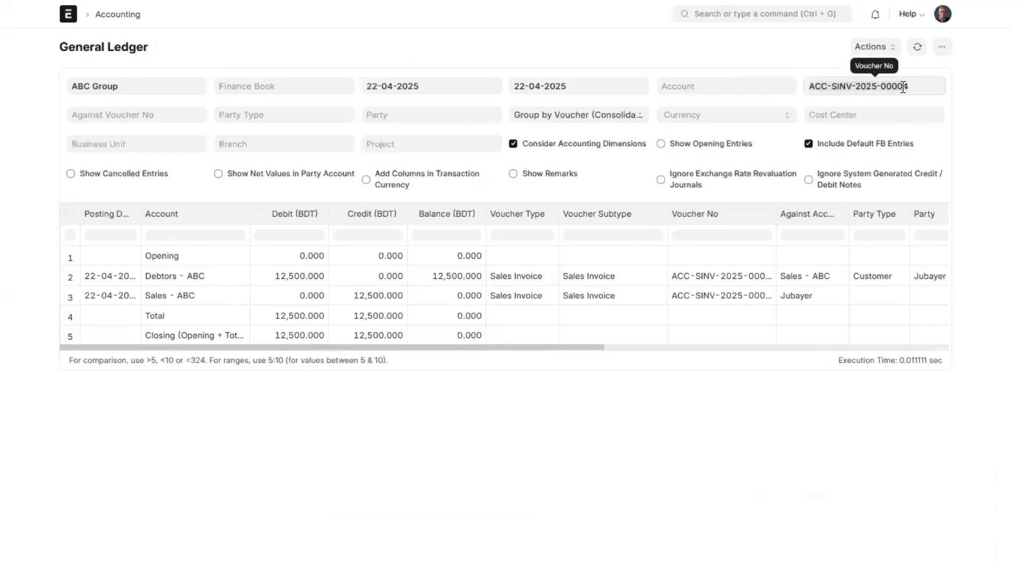
key("ctrl+a")
key("BackSpace")
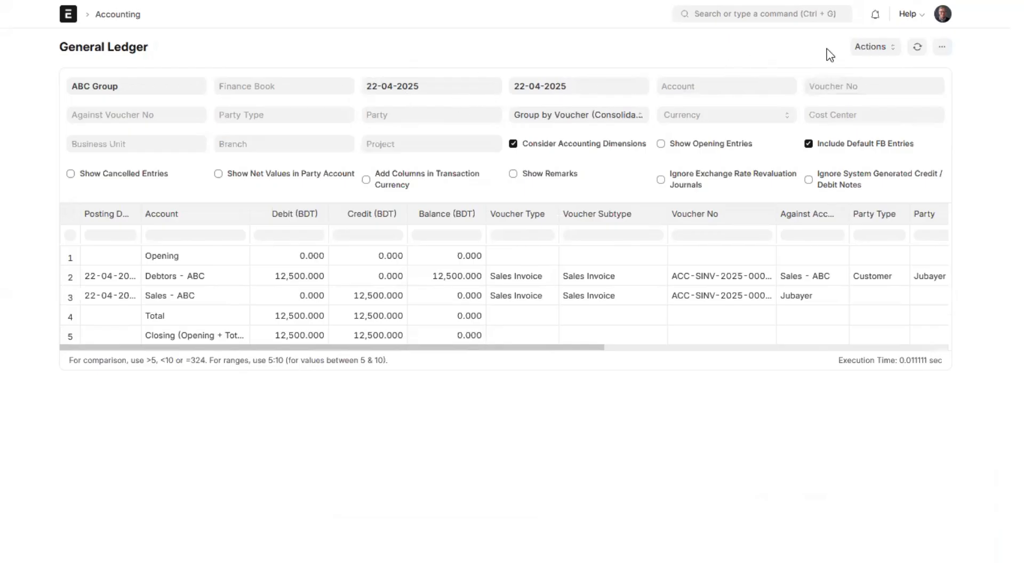
left_click(916, 47)
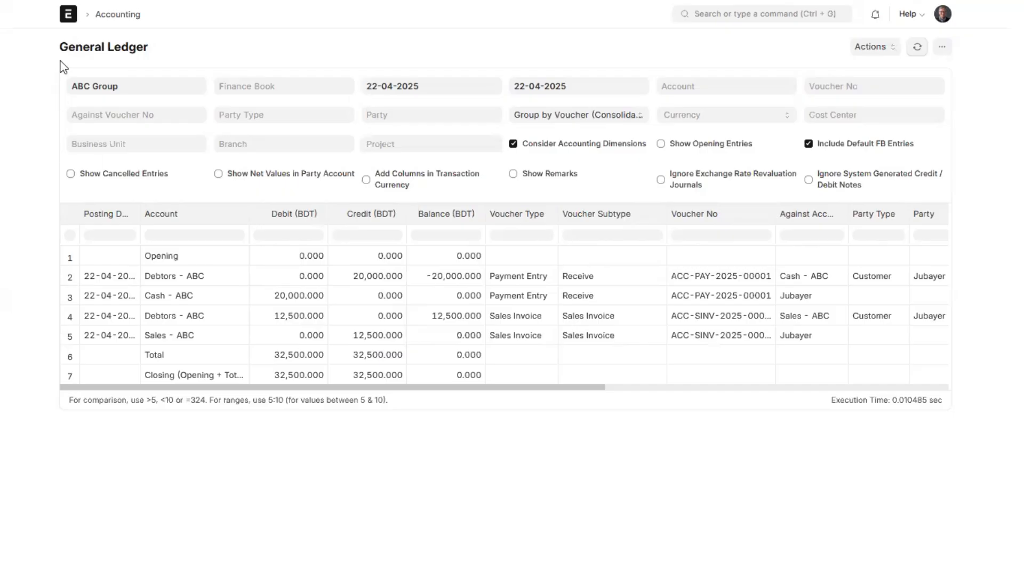
- Return to the home workspace, find the Sales Invoice list through the global search and start a new sales invoice
left_click(68, 16)
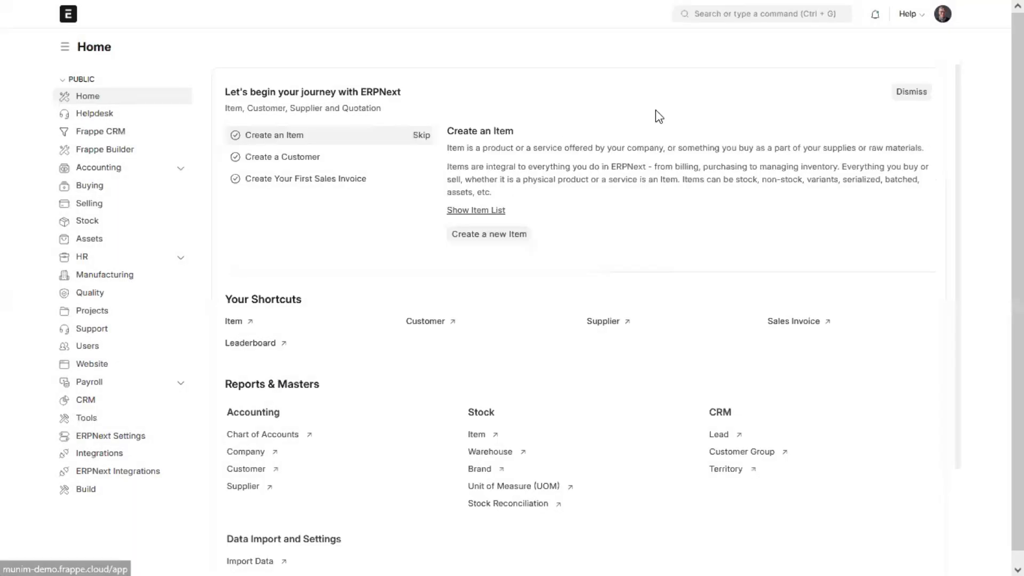
left_click(734, 17)
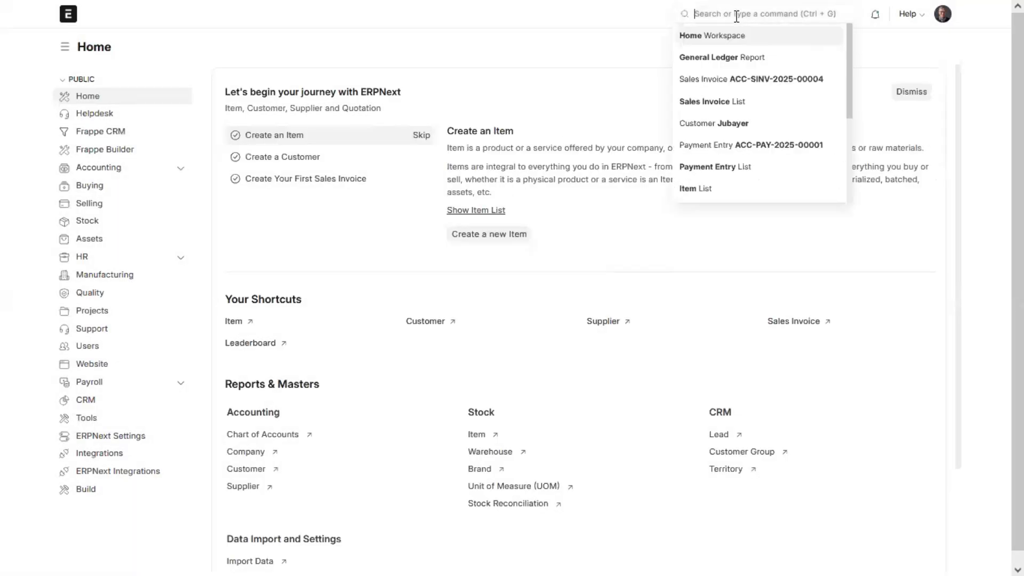
type("sales i")
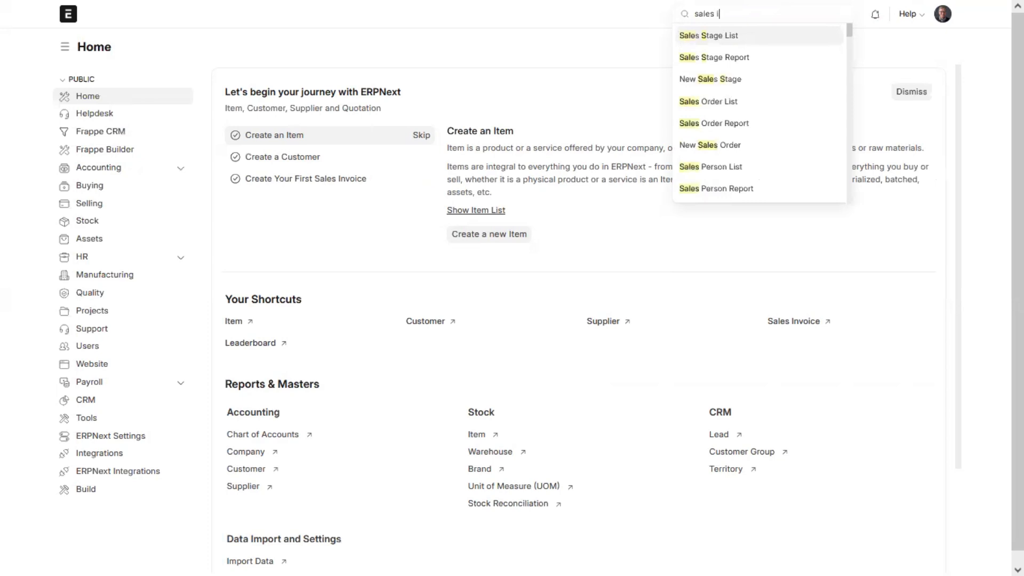
type("nv")
key("Return")
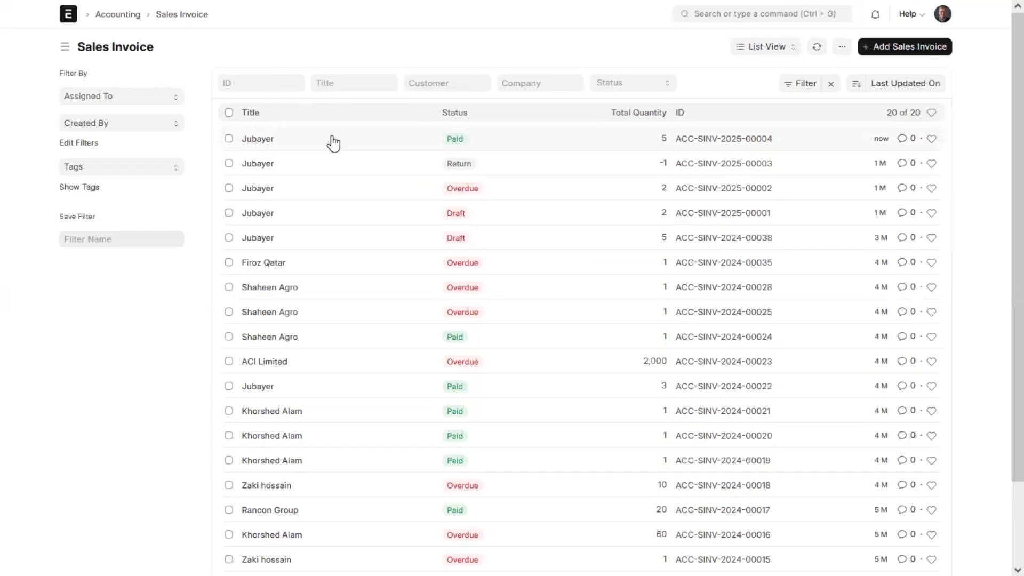
left_click(942, 60)
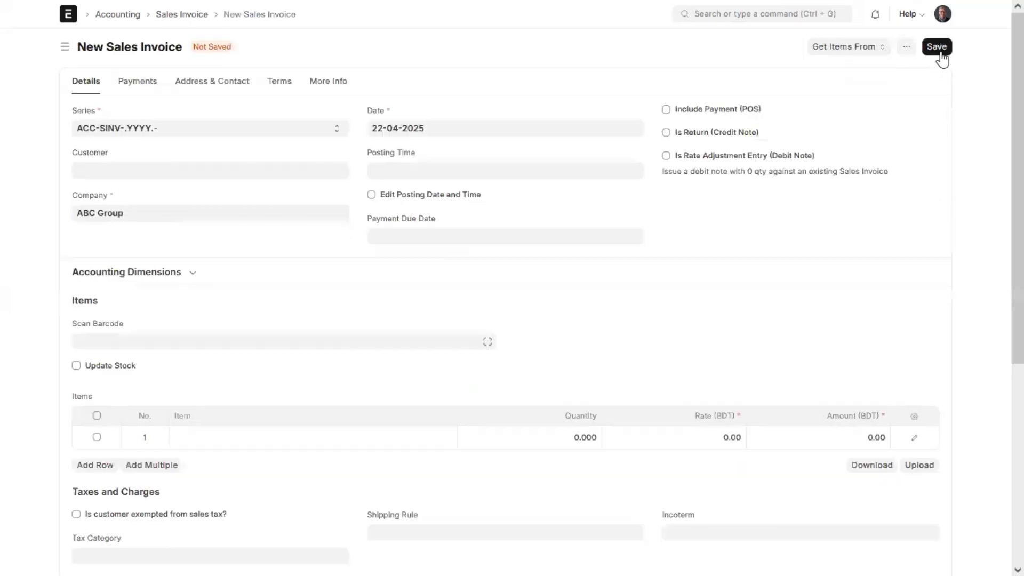
- Select the same customer on the new invoice and add the item Motherboard
left_click(222, 173)
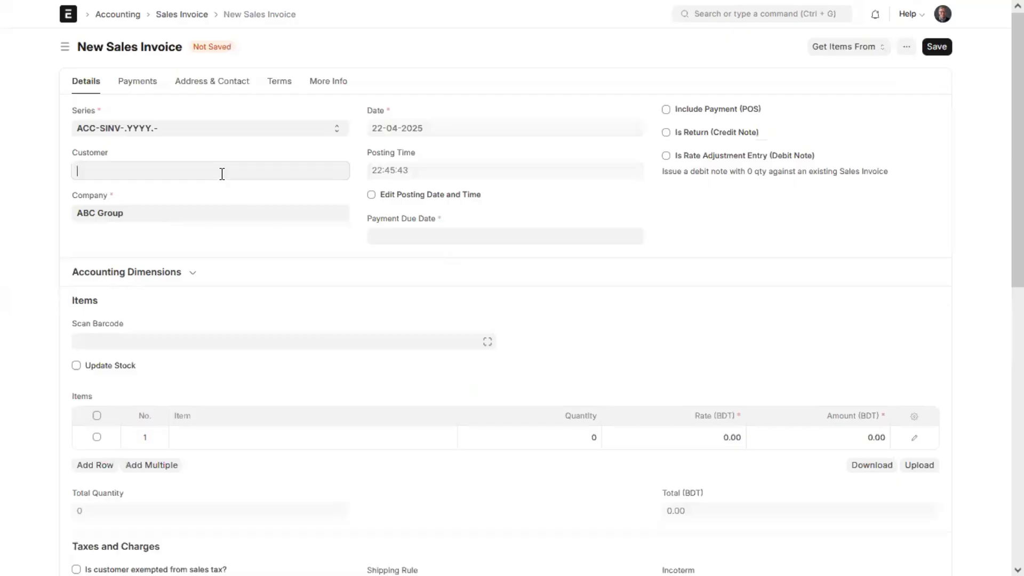
left_click(161, 317)
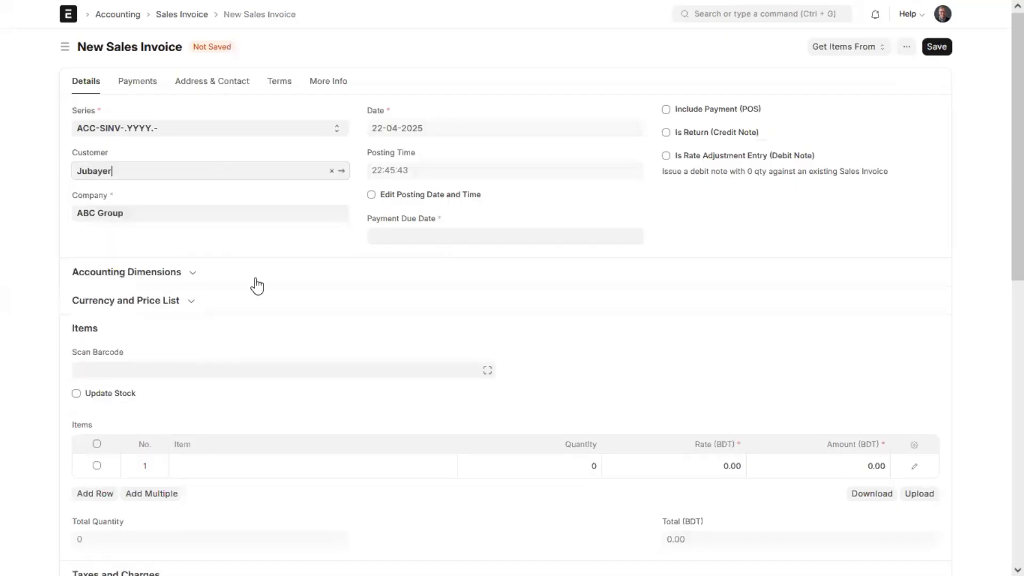
left_click(286, 467)
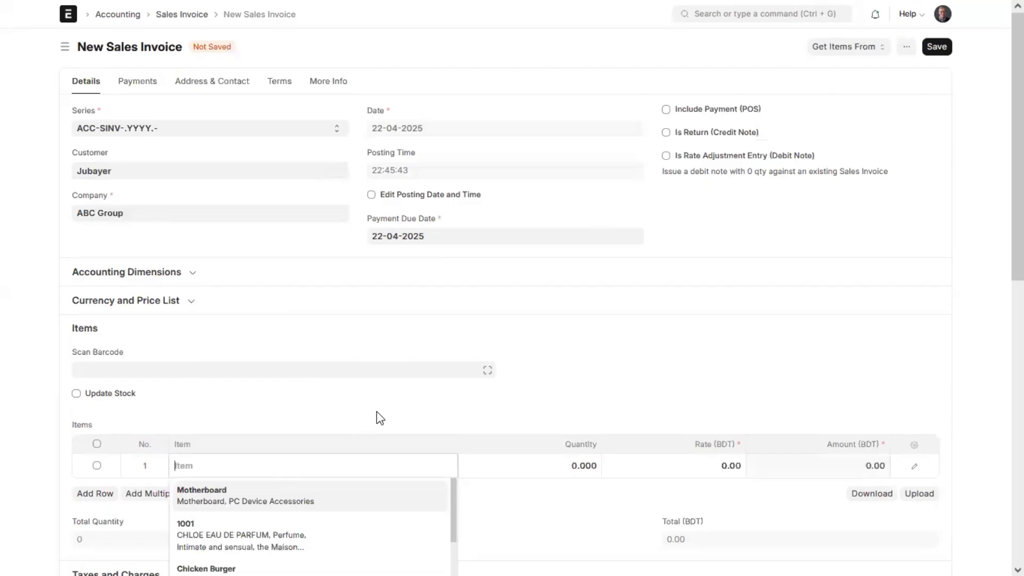
scroll(322, 450, "down", 1)
left_click(313, 443)
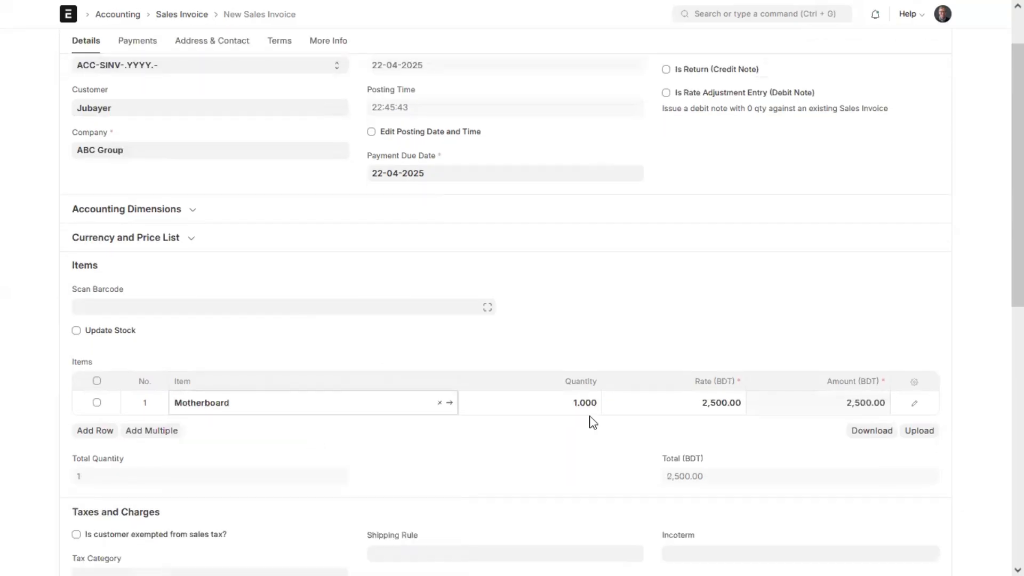
- Try adding the item Mouse as a second invoice row with a rate of 200 and a quantity of 5
left_click(95, 431)
left_click(219, 431)
type("Mouse")
left_click(674, 425)
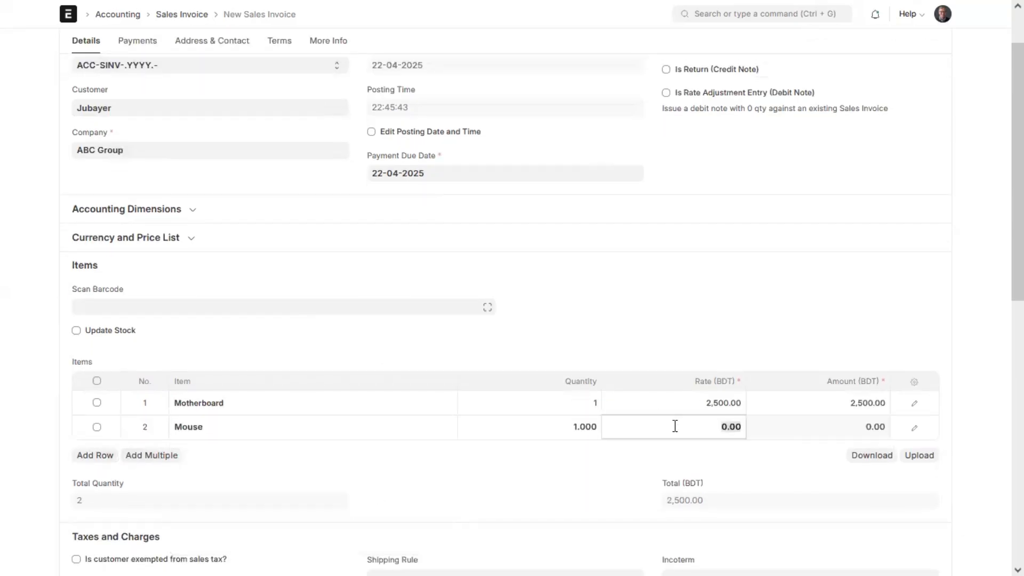
type("200")
left_click(566, 432)
type("5")
left_click(948, 279)
- Remove the Mouse row and submit the invoice with only the Motherboard item
left_click(570, 397)
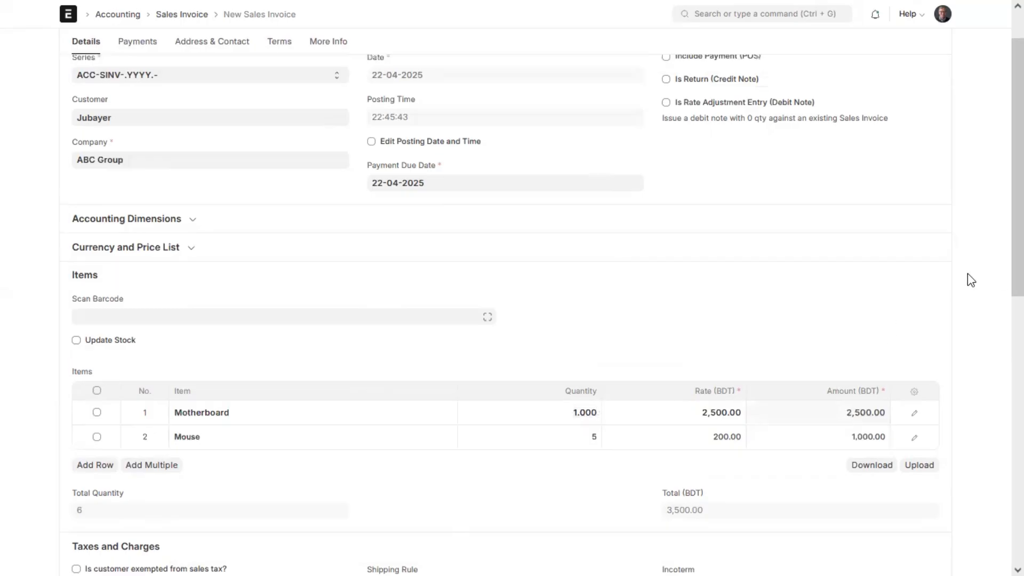
left_click(244, 421)
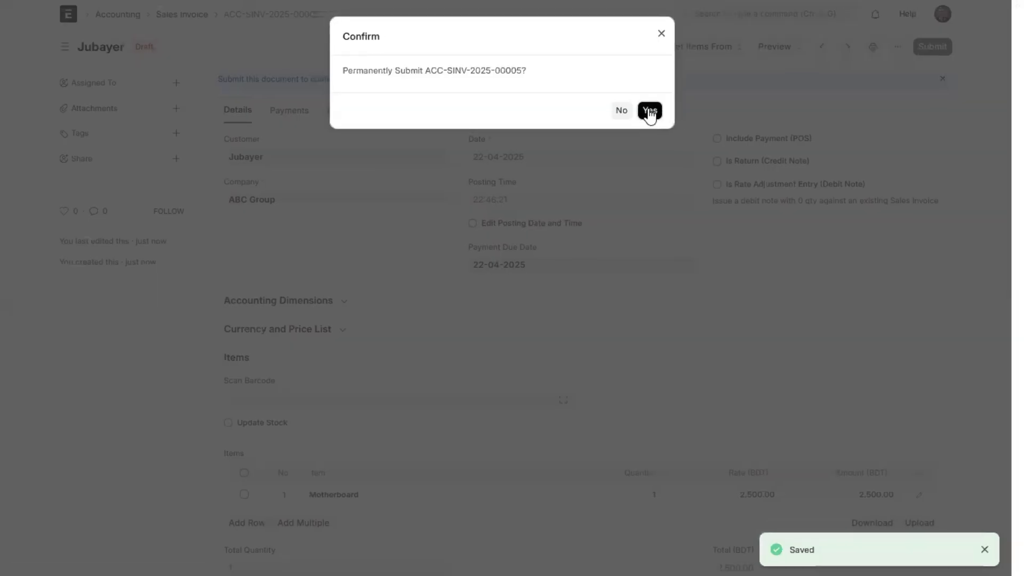
left_click(649, 109)
- Create and submit another sales invoice for the same customer with the item Mouse and a quantity of 5
left_click(896, 46)
left_click(840, 265)
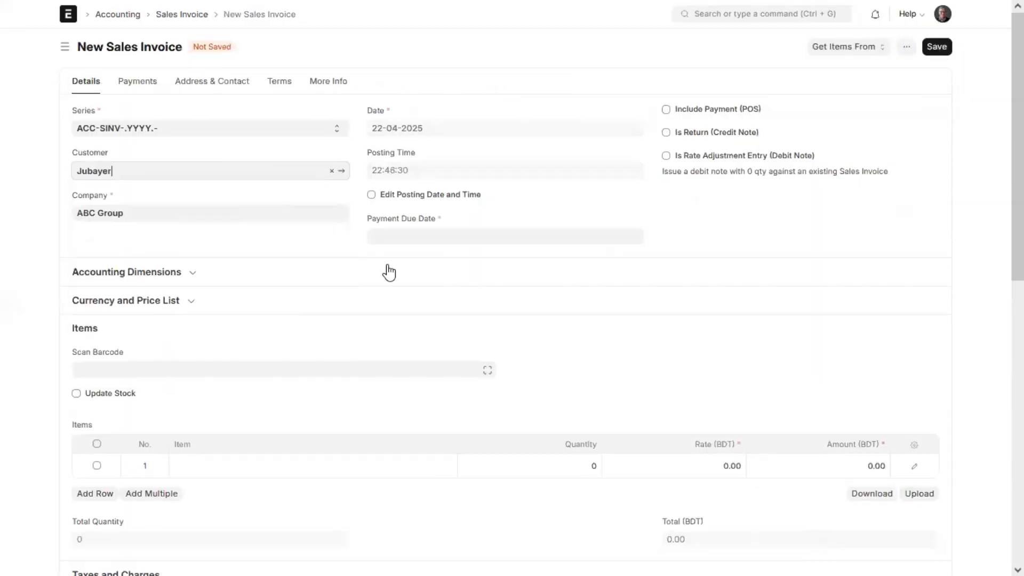
scroll(384, 270, "down", 3)
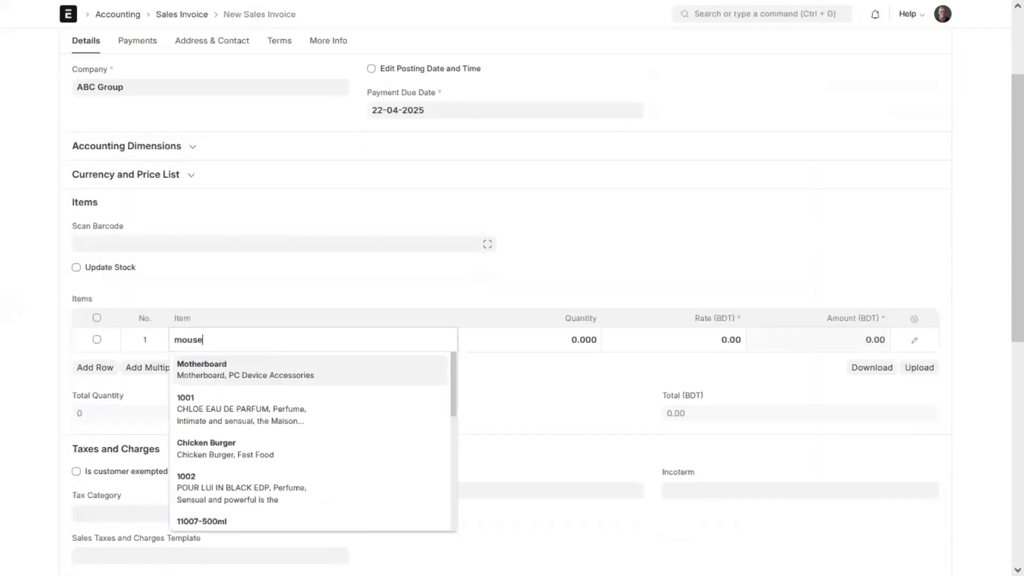
left_click(217, 361)
left_click(561, 345)
type("5")
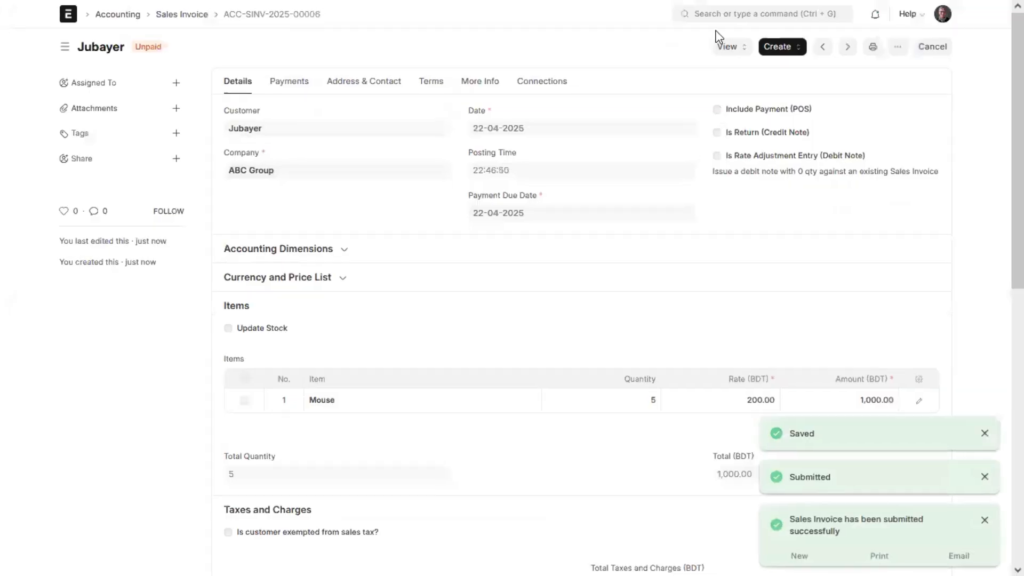
- Return to the Sales Invoice list to check the new invoices, and open the Payment Reconciliation tool through the global search
left_click(189, 15)
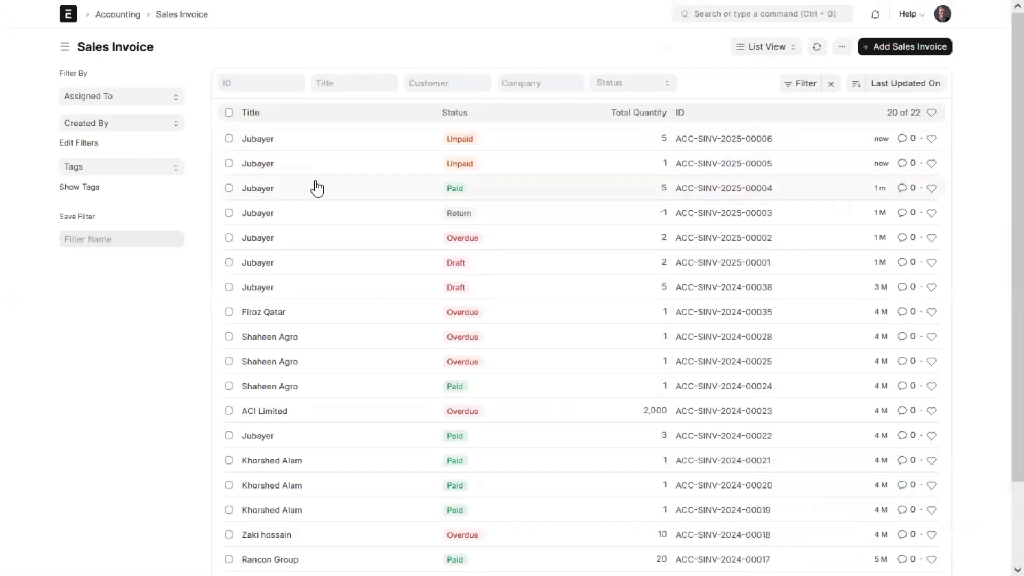
left_click(808, 15)
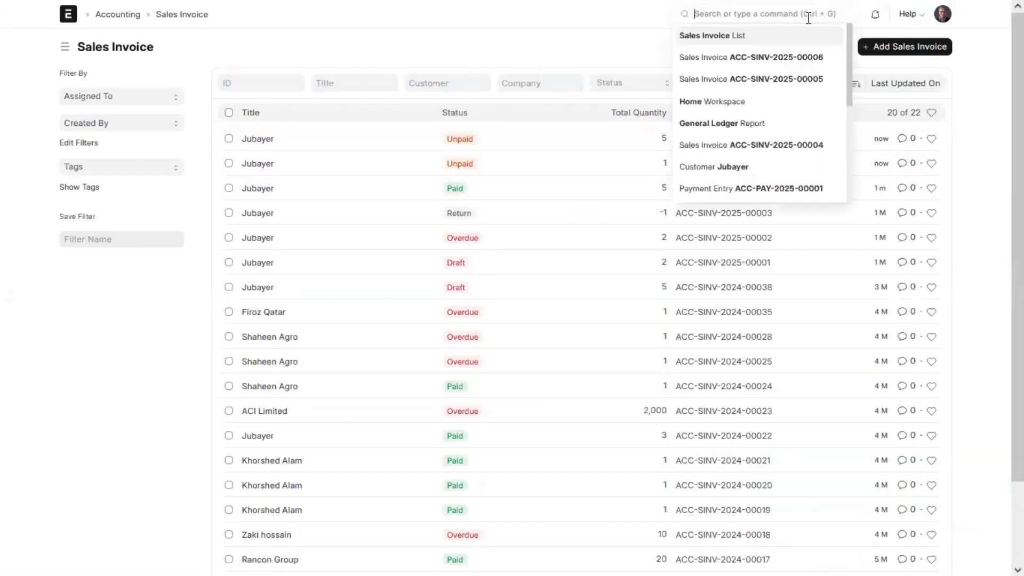
type("pay")
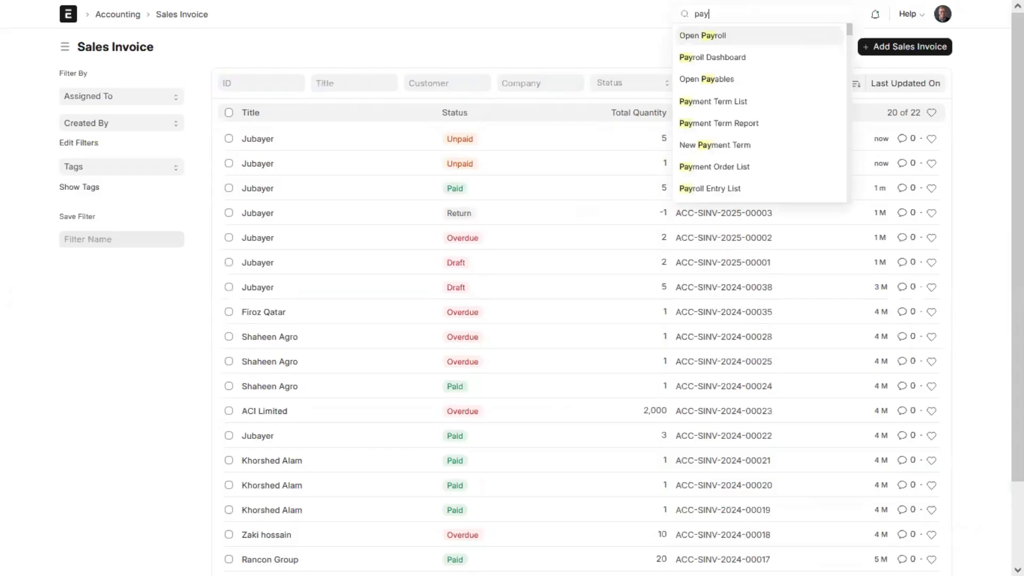
type("ment ")
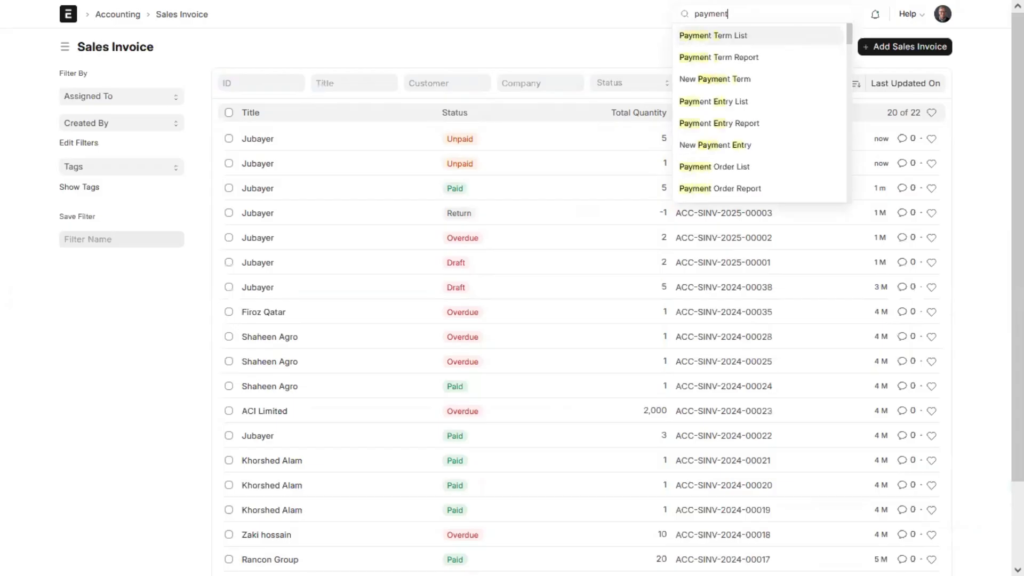
type("re")
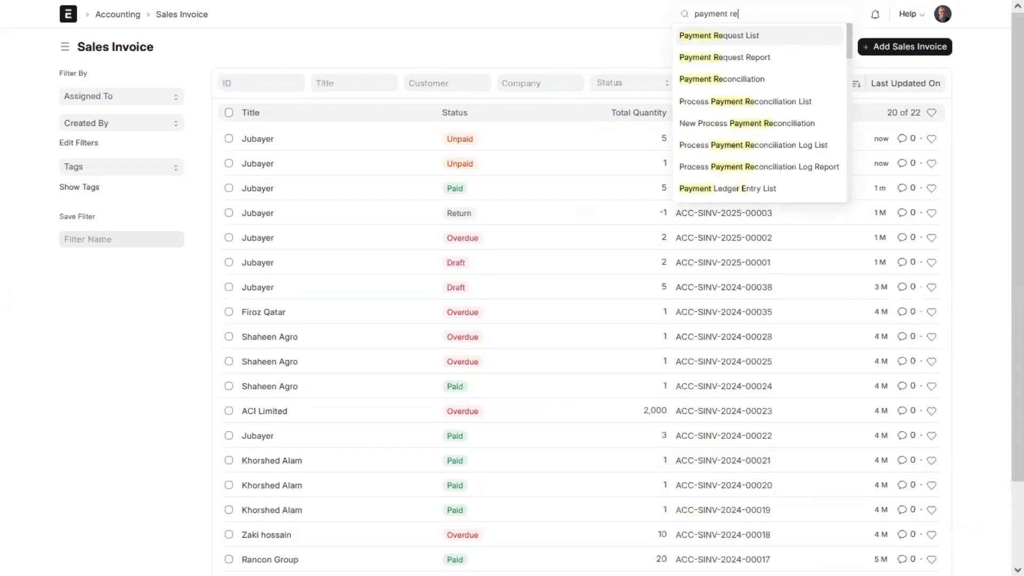
key("Down")
key("Down")
key("Return")
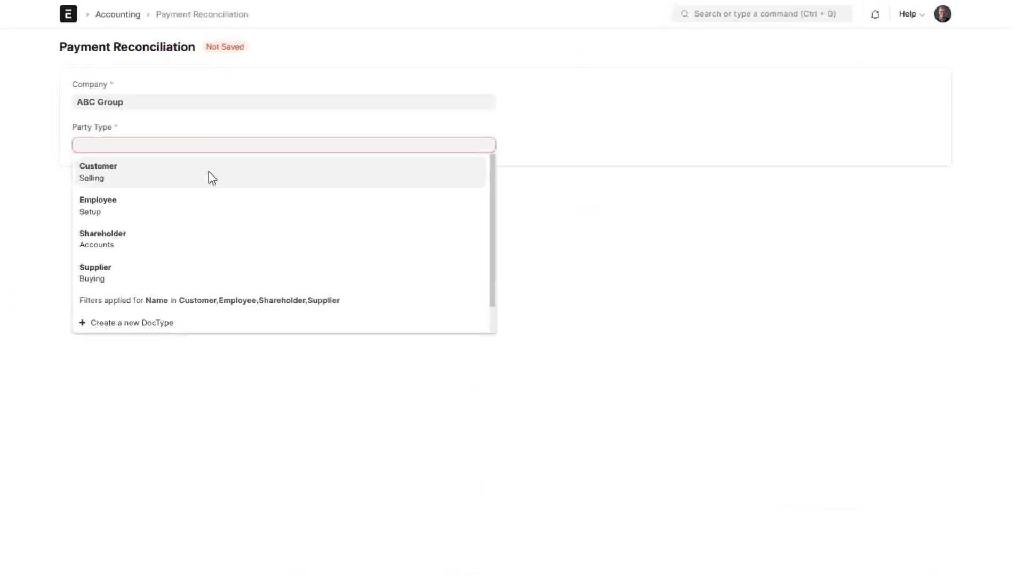
- Set the party type to Customer, select the invoiced customer as the party and fetch the unreconciled entries
left_click(209, 171)
left_click(565, 101)
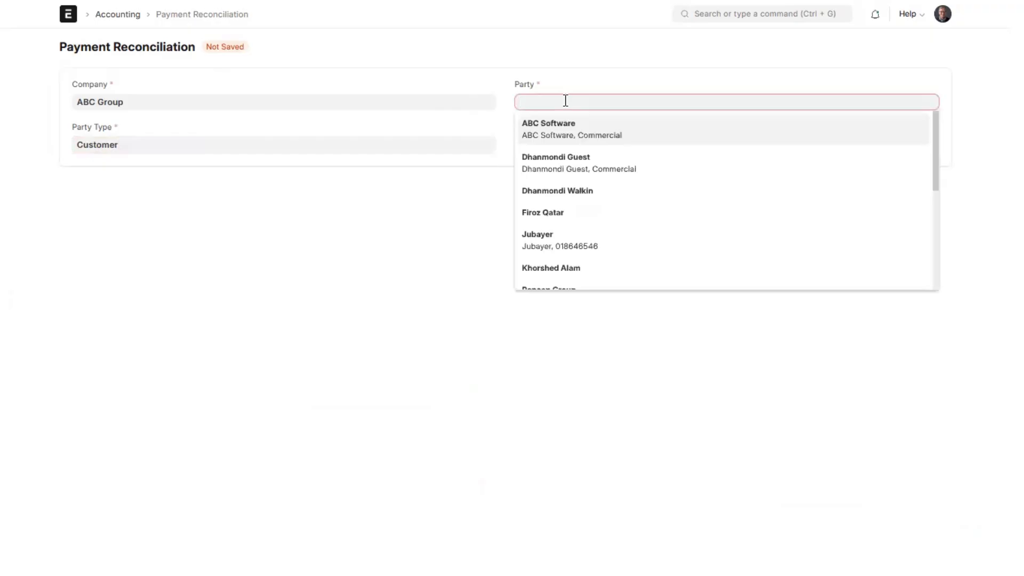
left_click(560, 233)
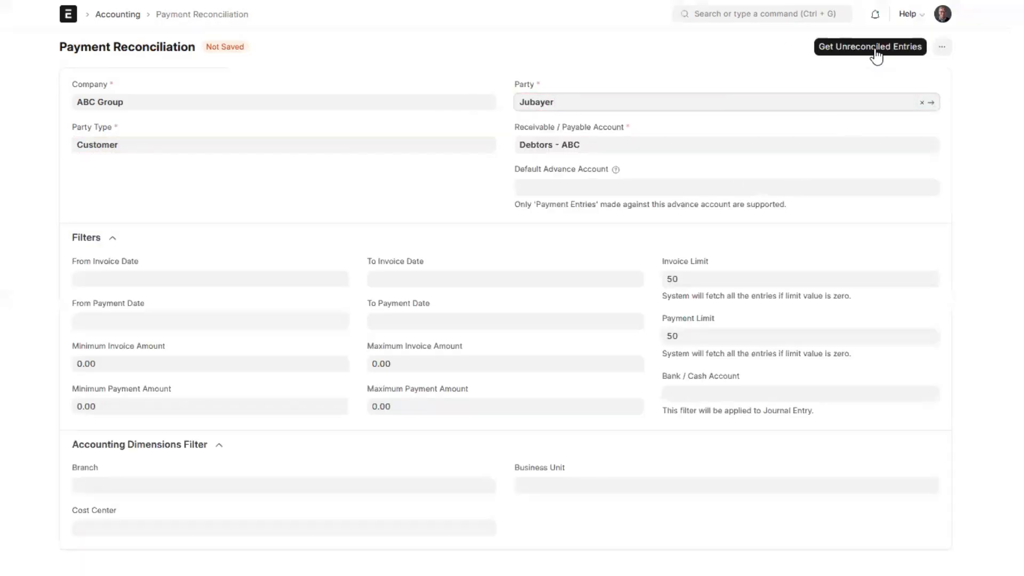
left_click(875, 51)
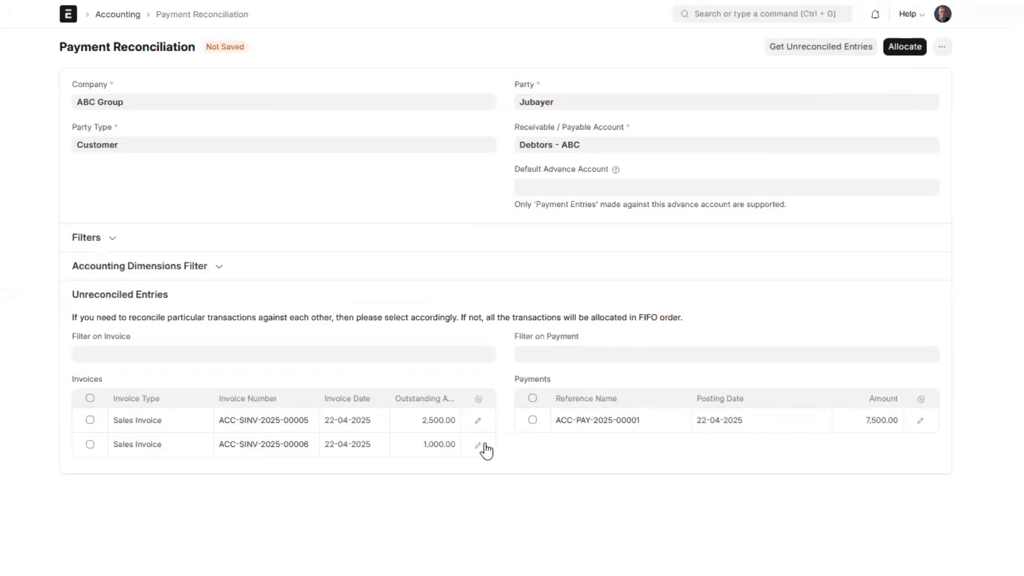
- Select both outstanding sales invoices and the customer's advance payment entry, and allocate the payment to the two invoices
left_click(90, 420)
left_click(533, 420)
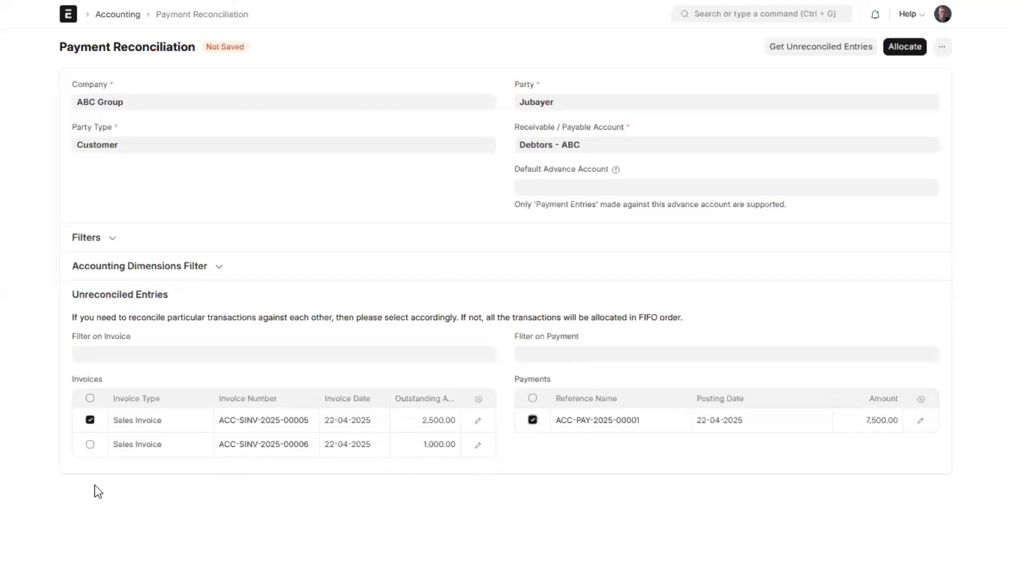
left_click(90, 444)
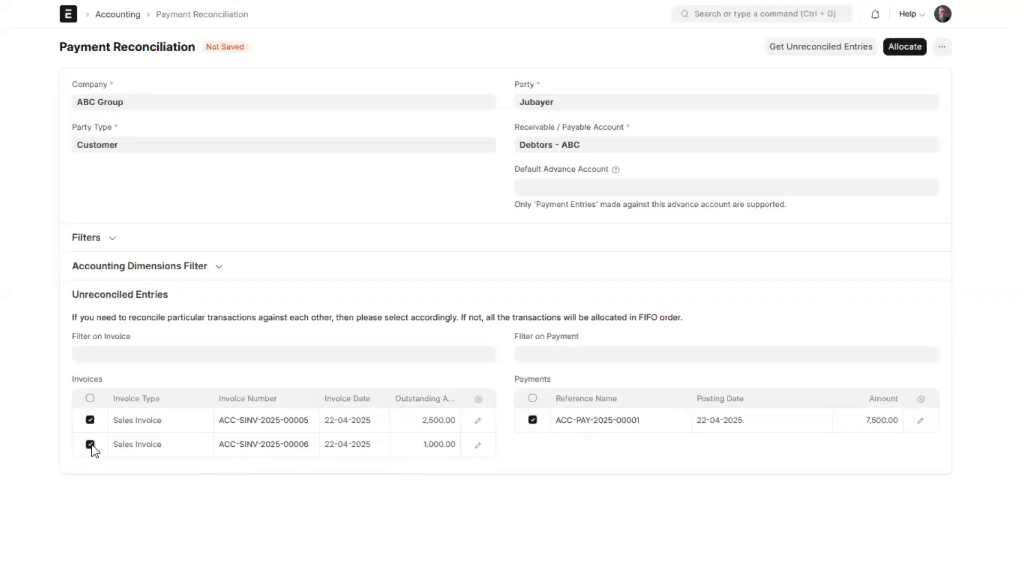
left_click(900, 48)
scroll(613, 297, "down", 2)
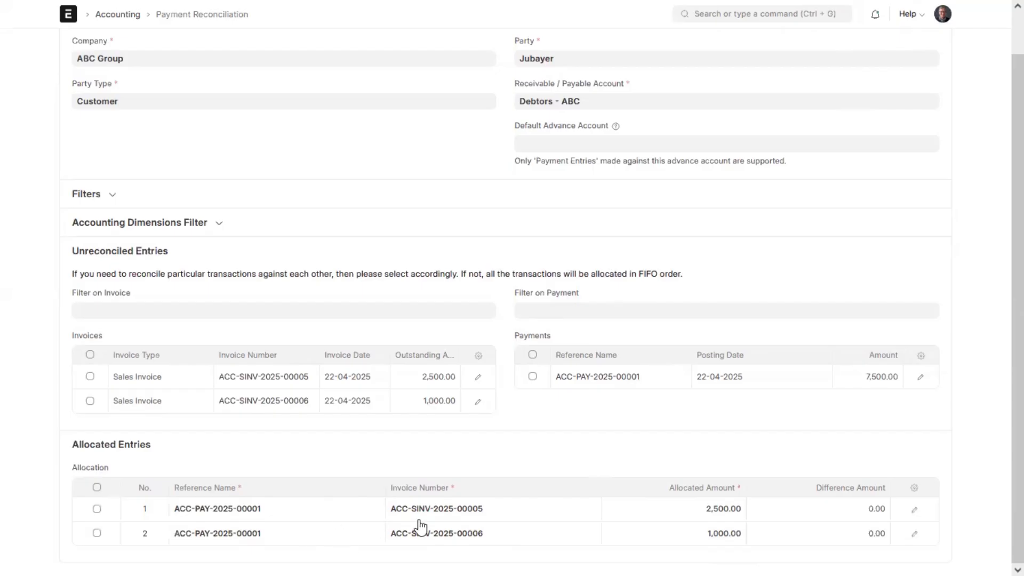
- Reconcile the two allocated entries and check the remaining invoices and payments under Unreconciled Entries
scroll(890, 292, "up", 1)
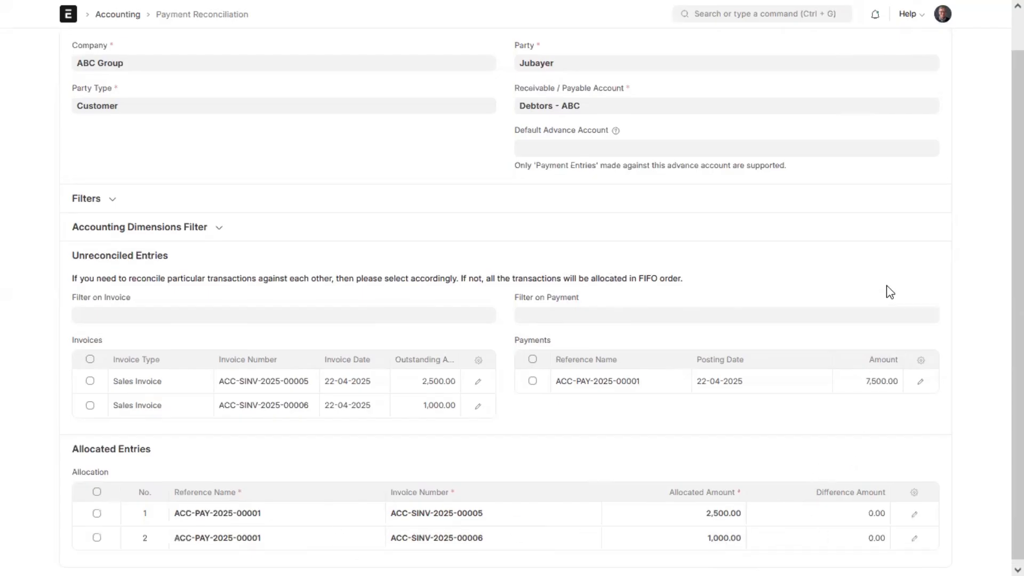
scroll(890, 292, "up", 1)
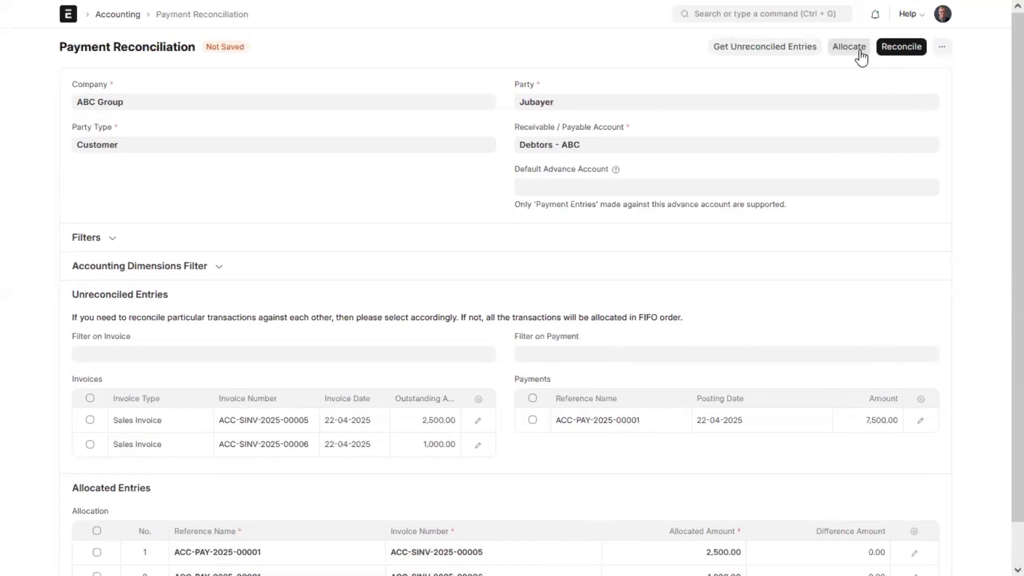
left_click(900, 49)
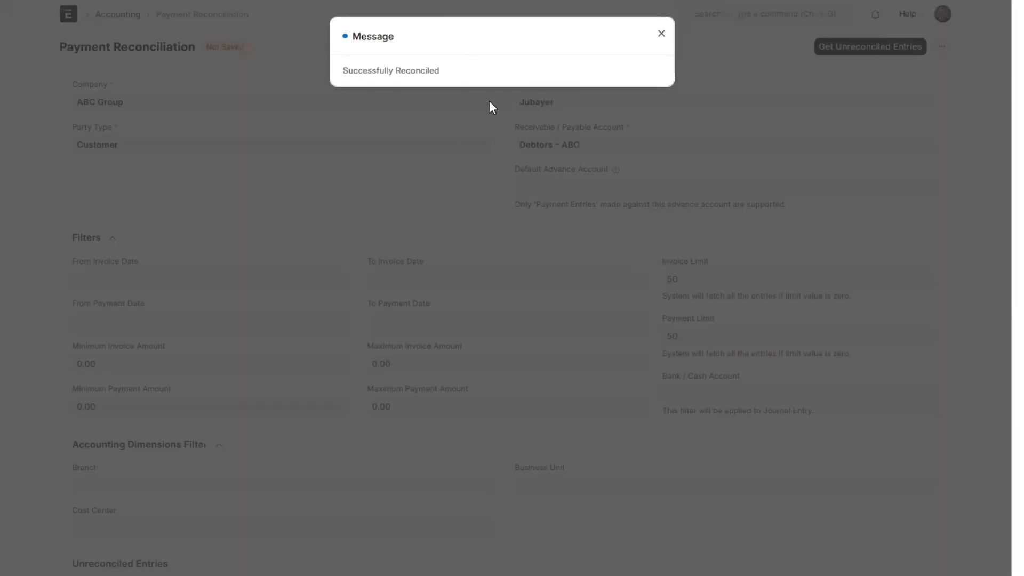
left_click(600, 252)
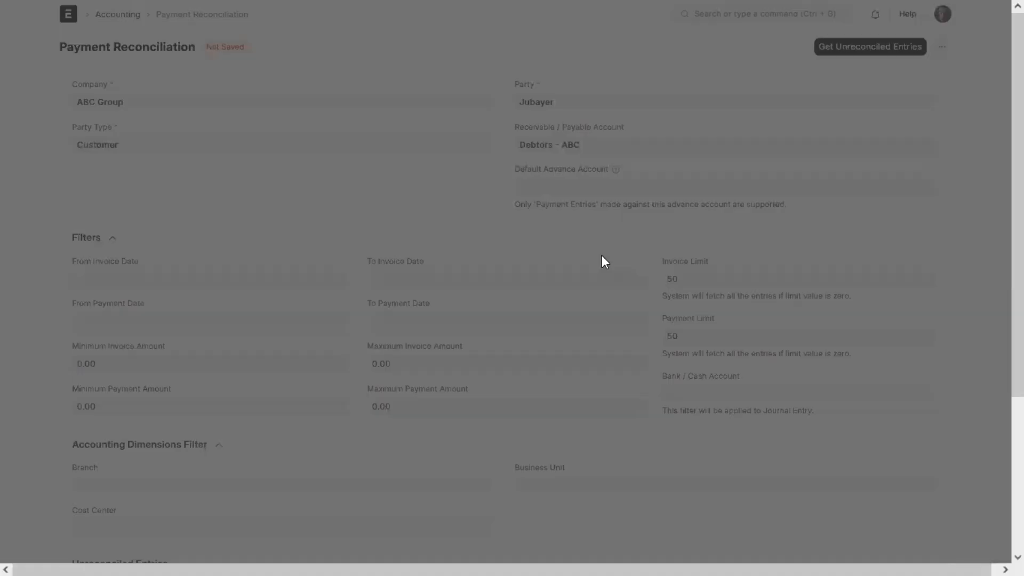
scroll(610, 380, "down", 4)
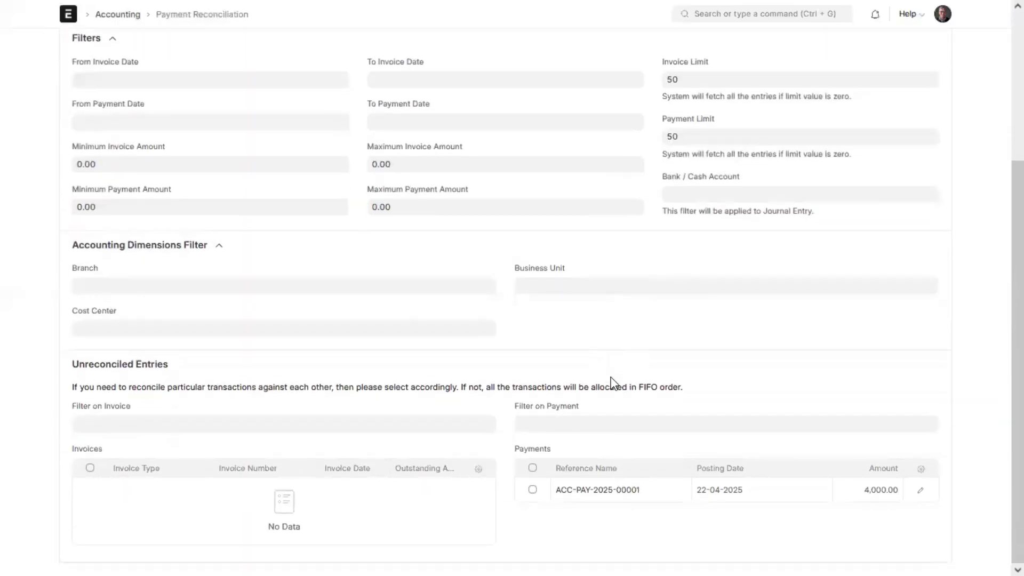
scroll(193, 116, "up", 4)
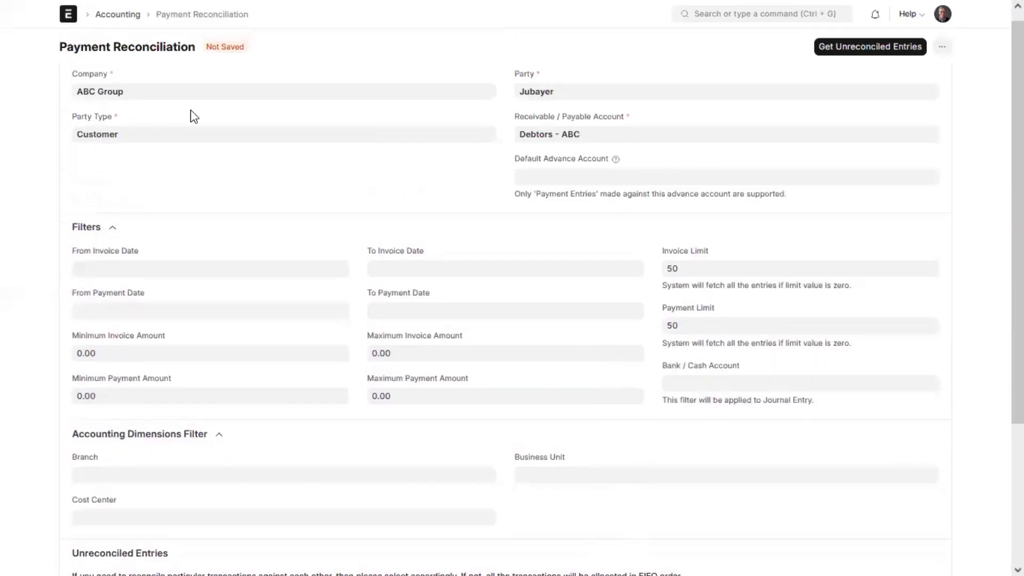
- Find the Sales Invoice list through the global search and open it to check the status of the reconciled invoices
left_click(768, 13)
type("sal")
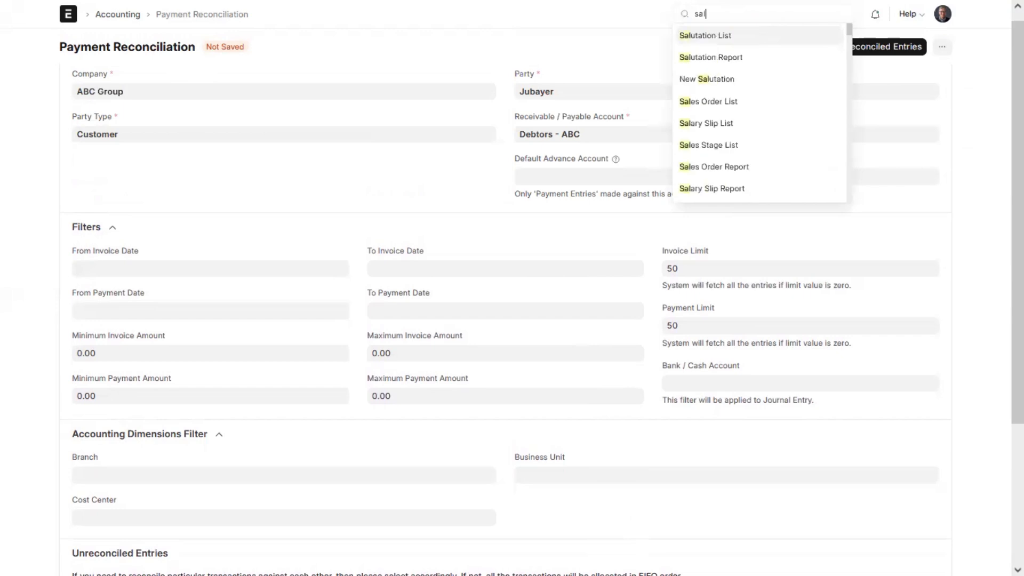
type("es ")
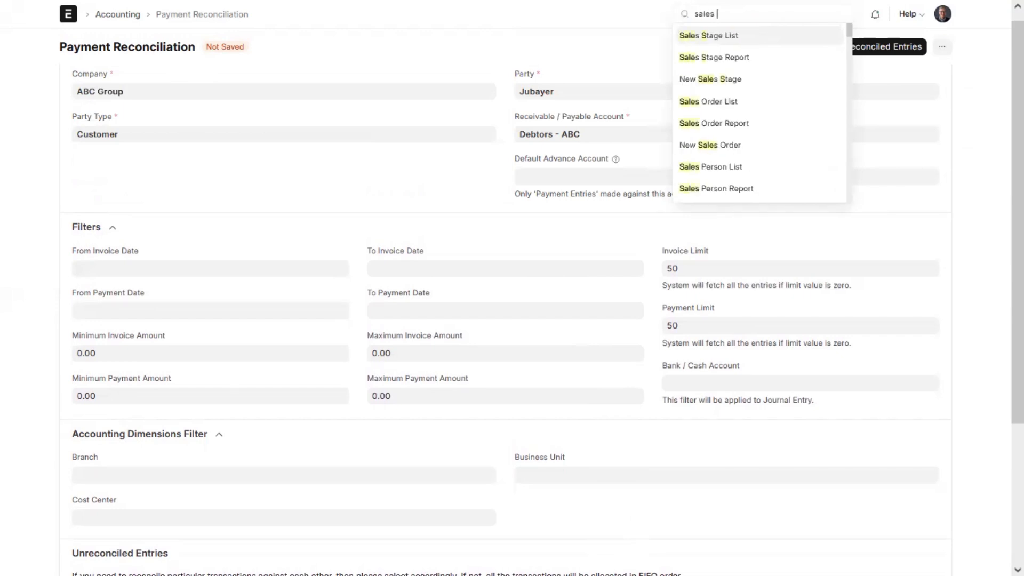
type("invo")
key("Return")
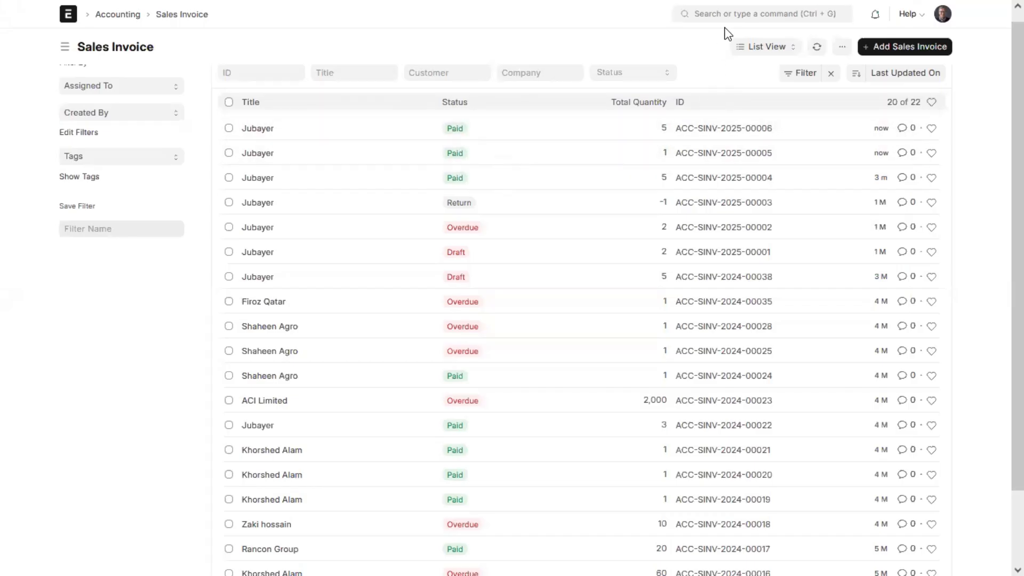
- Open the General Ledger report through the global search and refresh it to examine the payment and invoice postings
left_click(708, 15)
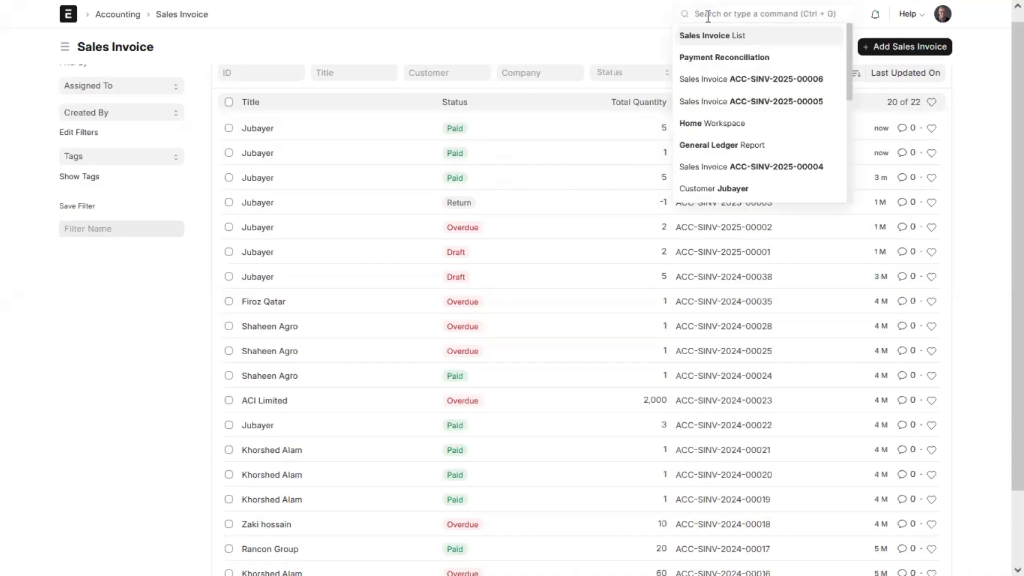
type("gene")
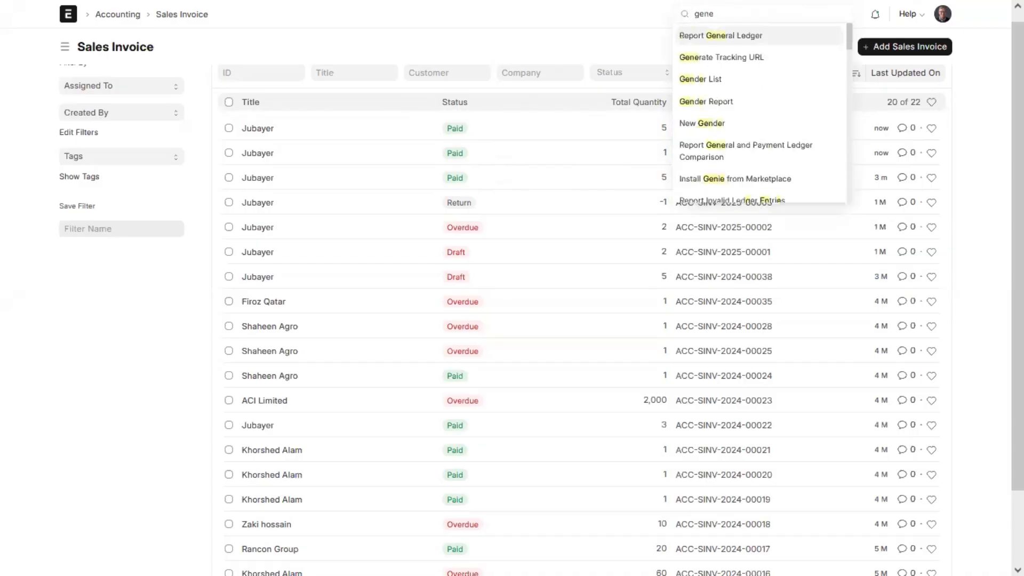
key("Return")
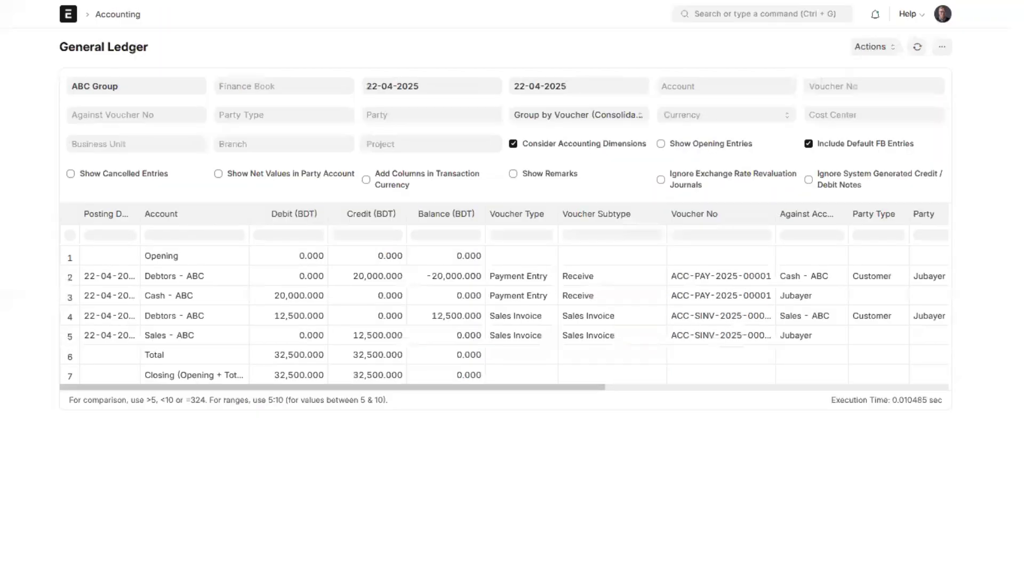
left_click(917, 48)
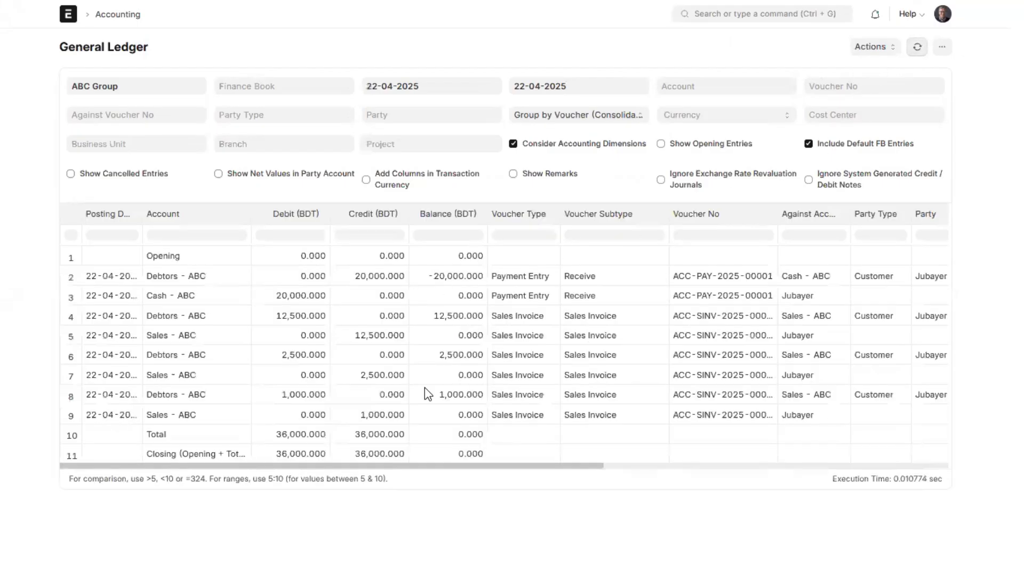